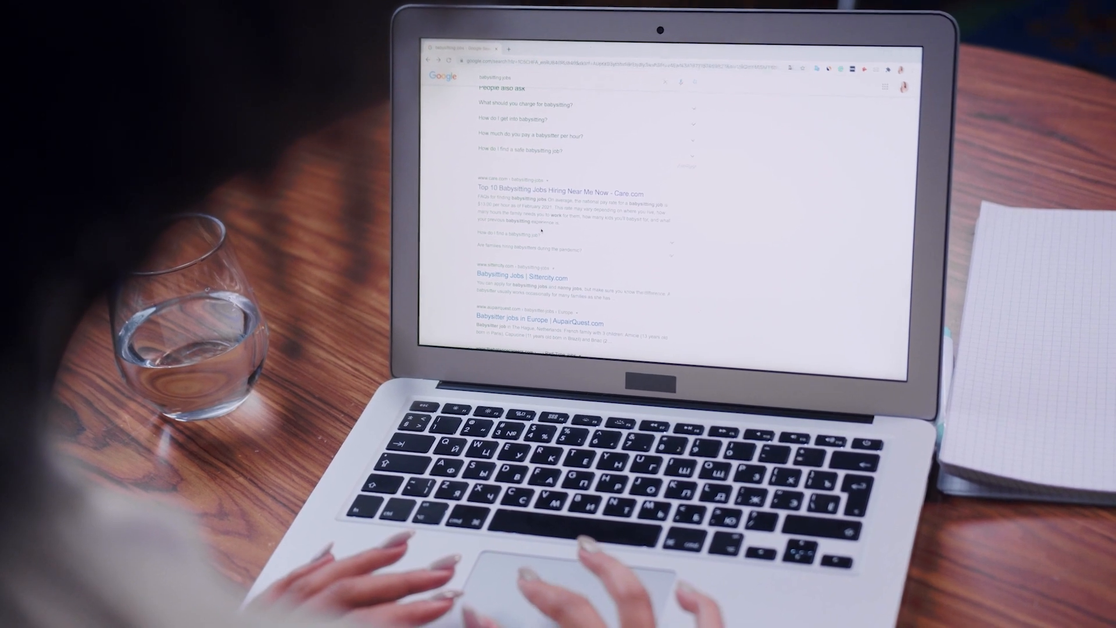
scroll(538, 225, down, 2)
scroll(543, 219, down, 3)
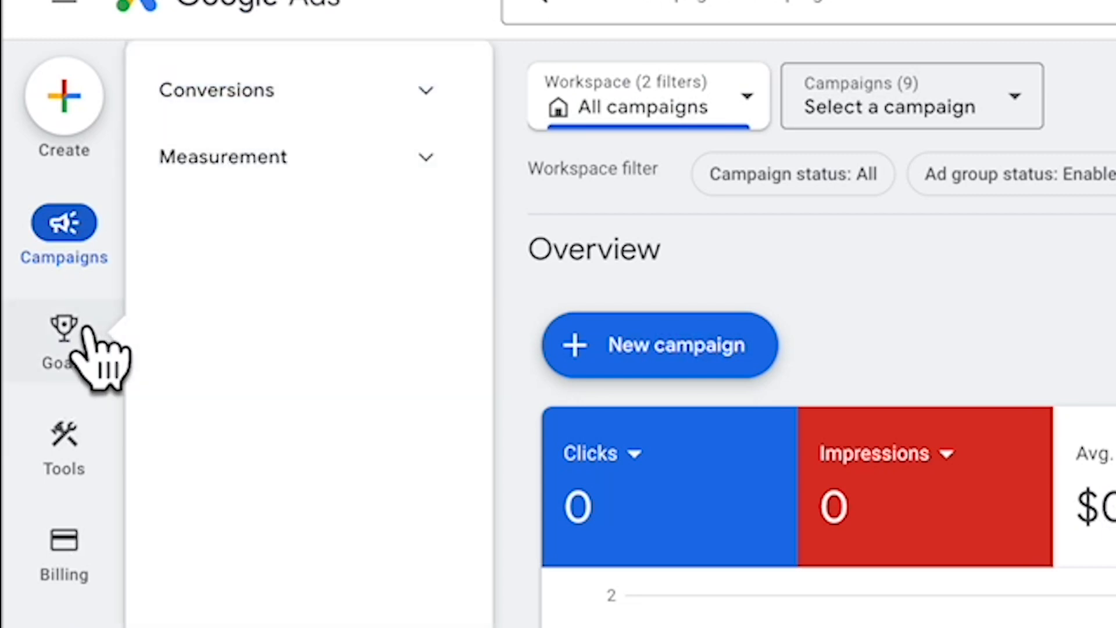
- Open Keyword Planner and start discovering new keywords
mouse_move(69, 415)
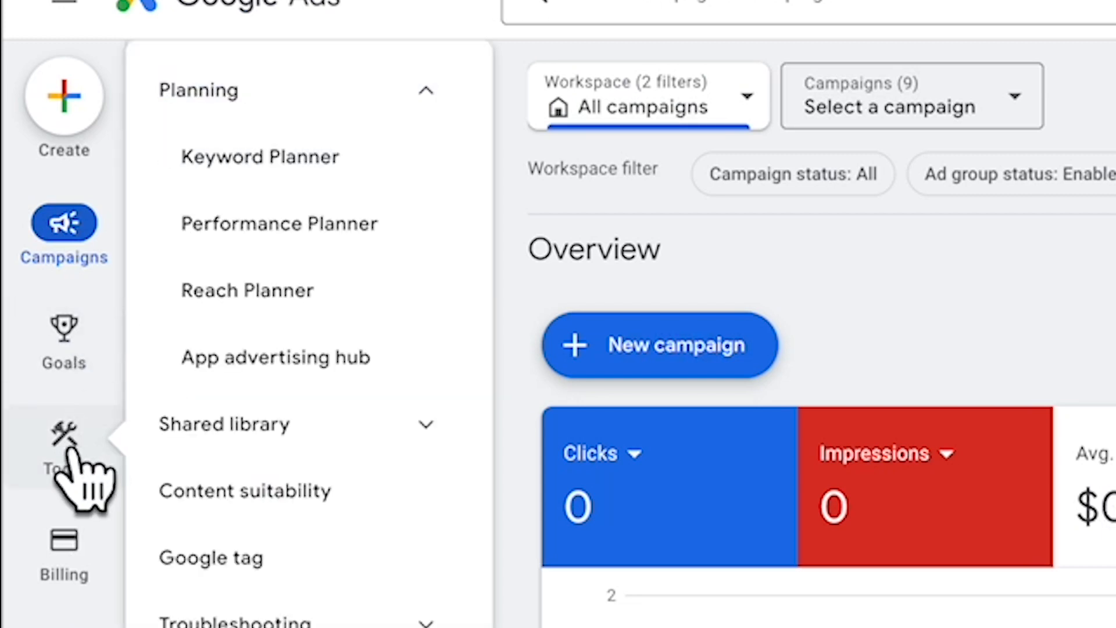
click(274, 167)
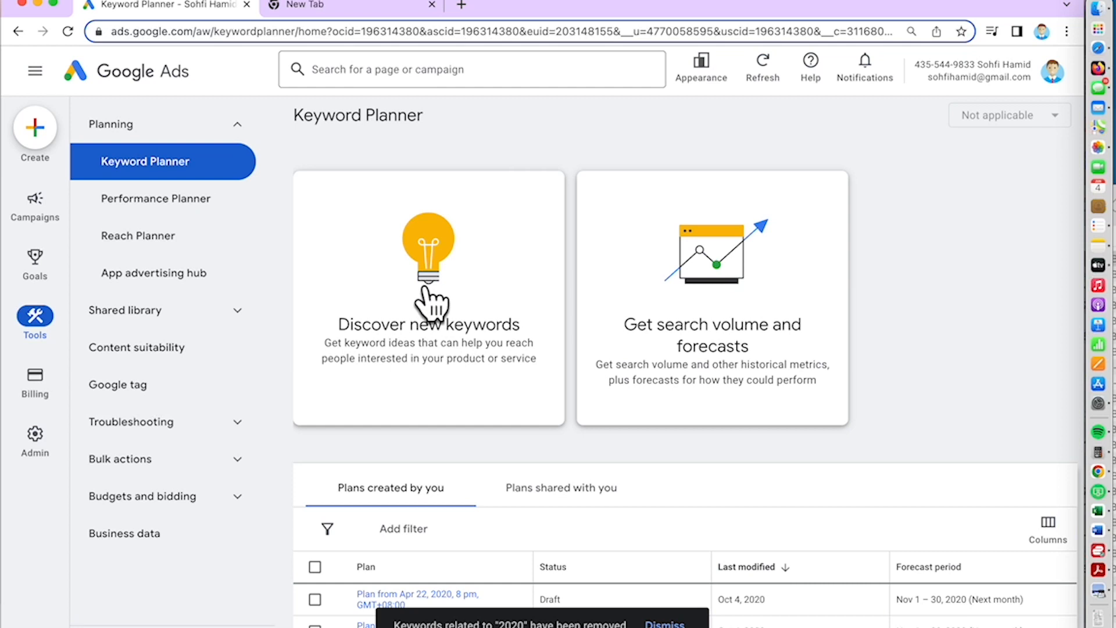
click(432, 308)
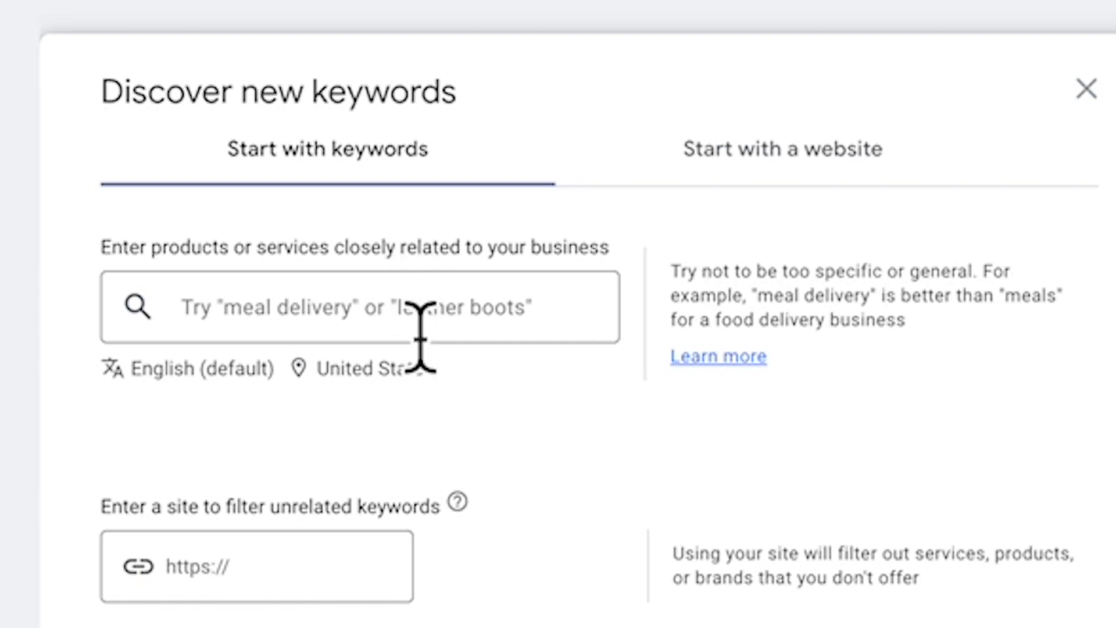
- Remove the existing target location for the keyword search and save Singapore as the targeted country
click(387, 369)
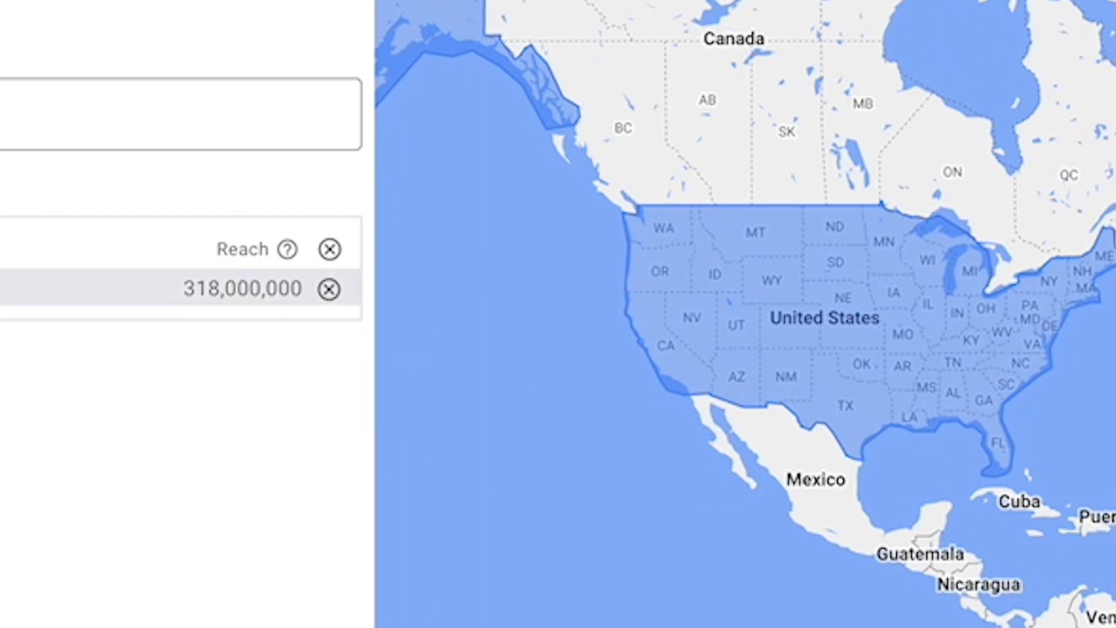
click(329, 289)
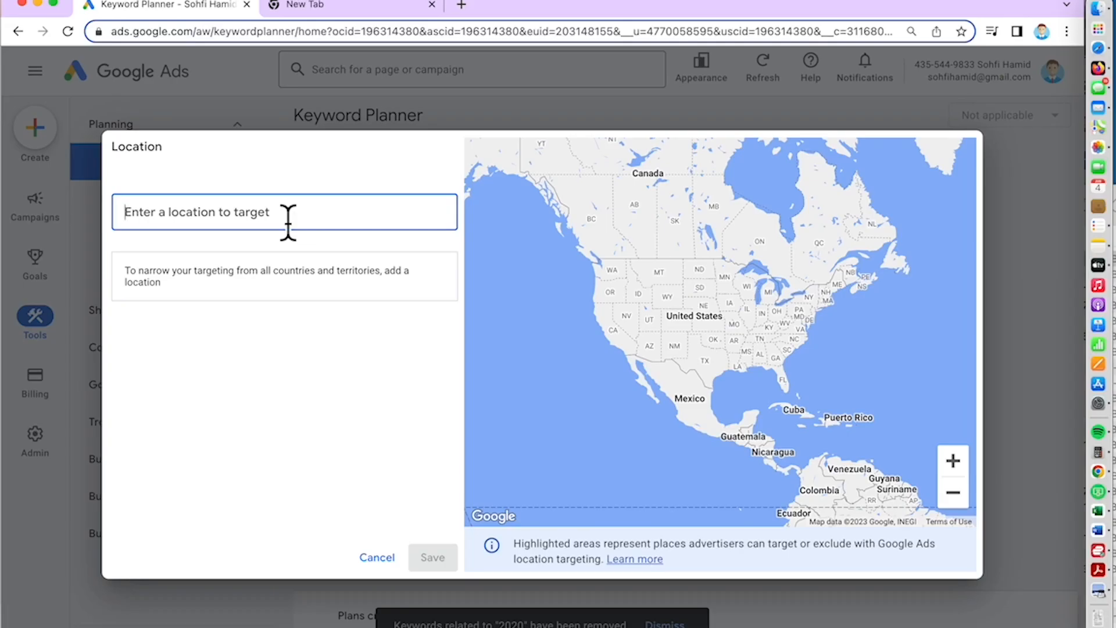
text(Siga)
key(BackSpace)
key(BackSpace)
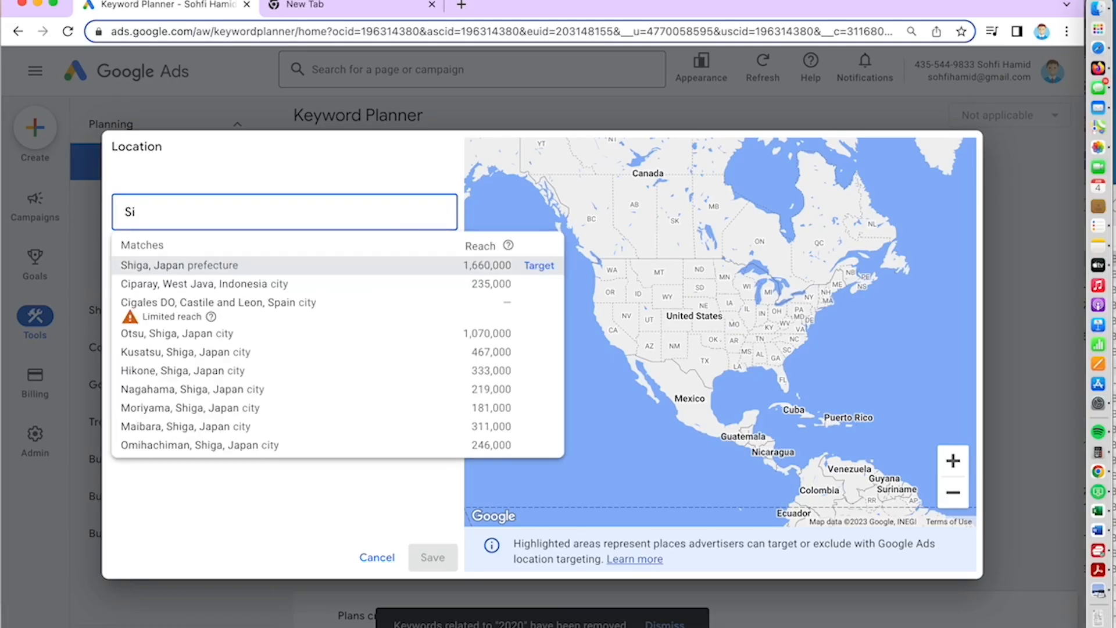
text(bi)
key(BackSpace)
key(BackSpace)
text(ngapore)
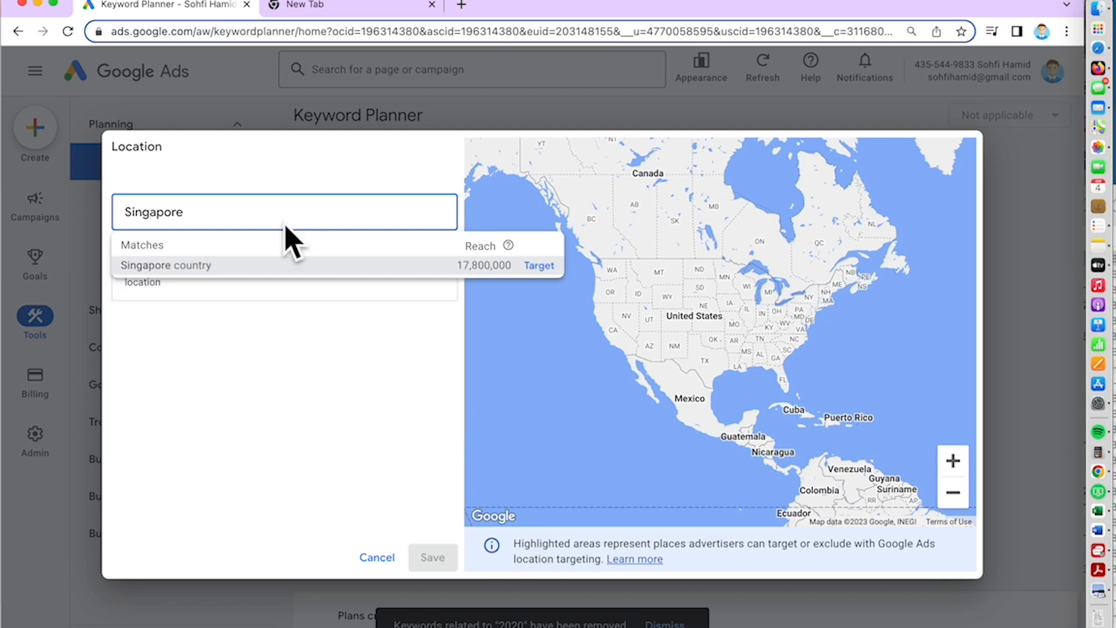
click(272, 266)
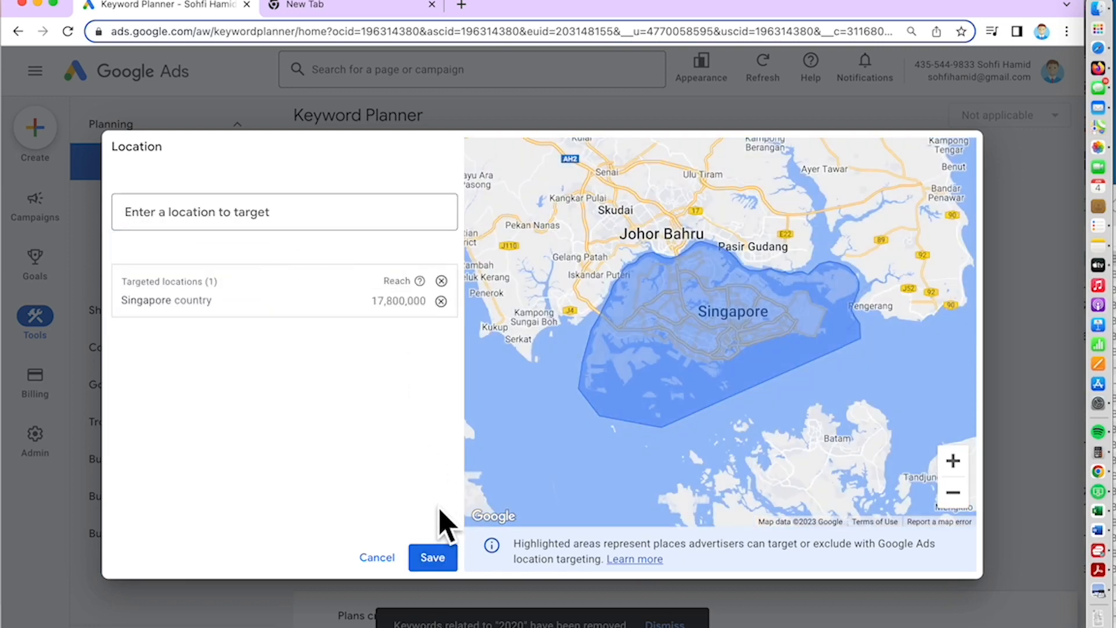
click(433, 557)
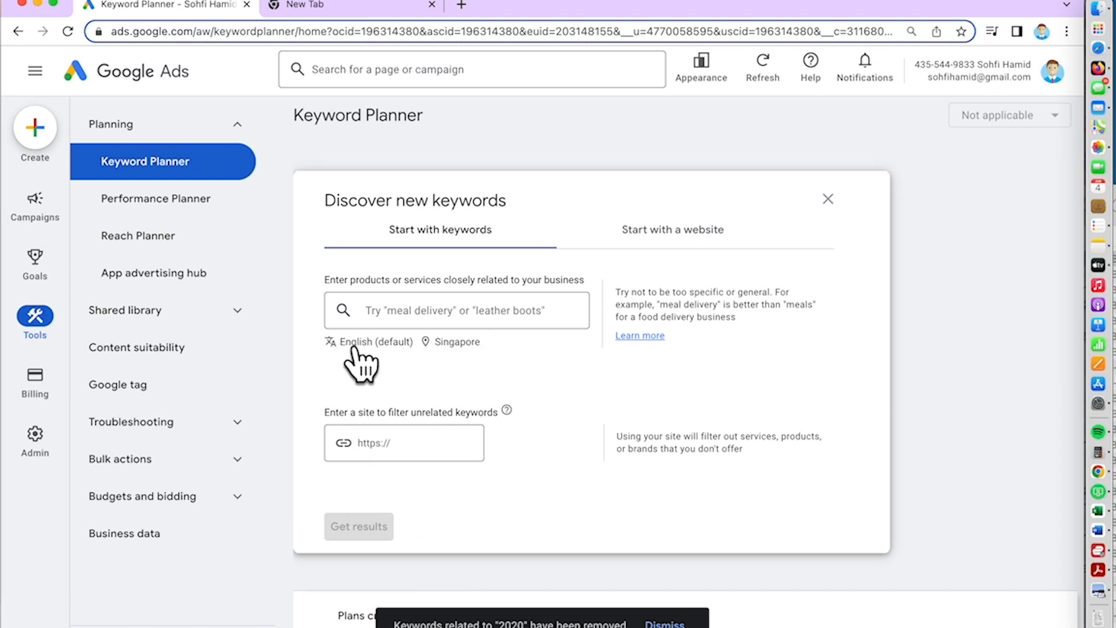
- Get keyword ideas for the search term "social media"
click(418, 313)
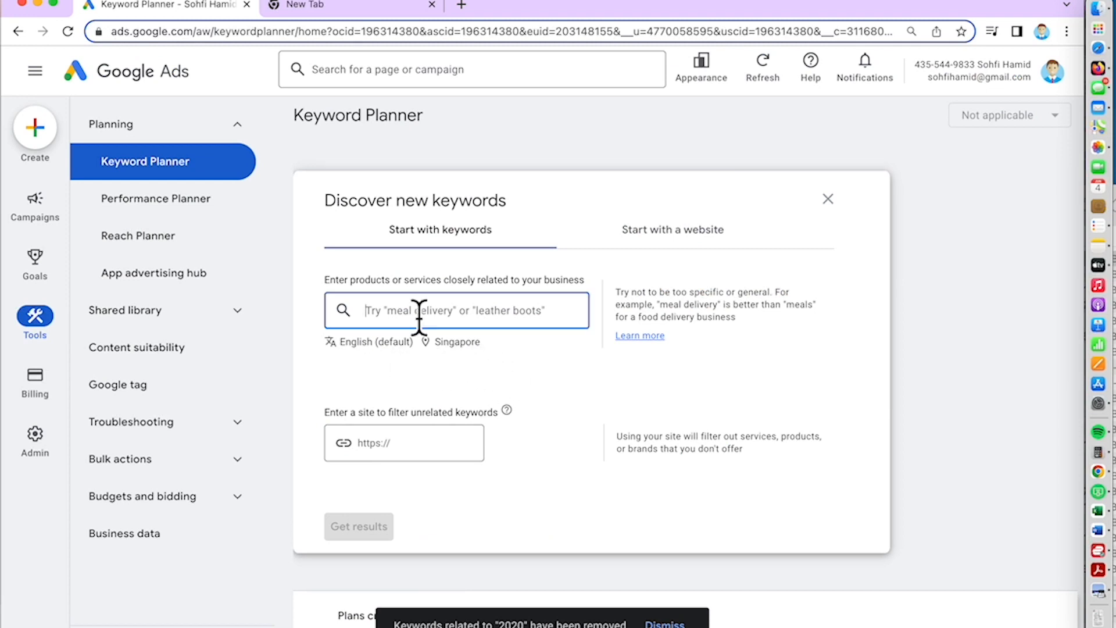
text(s)
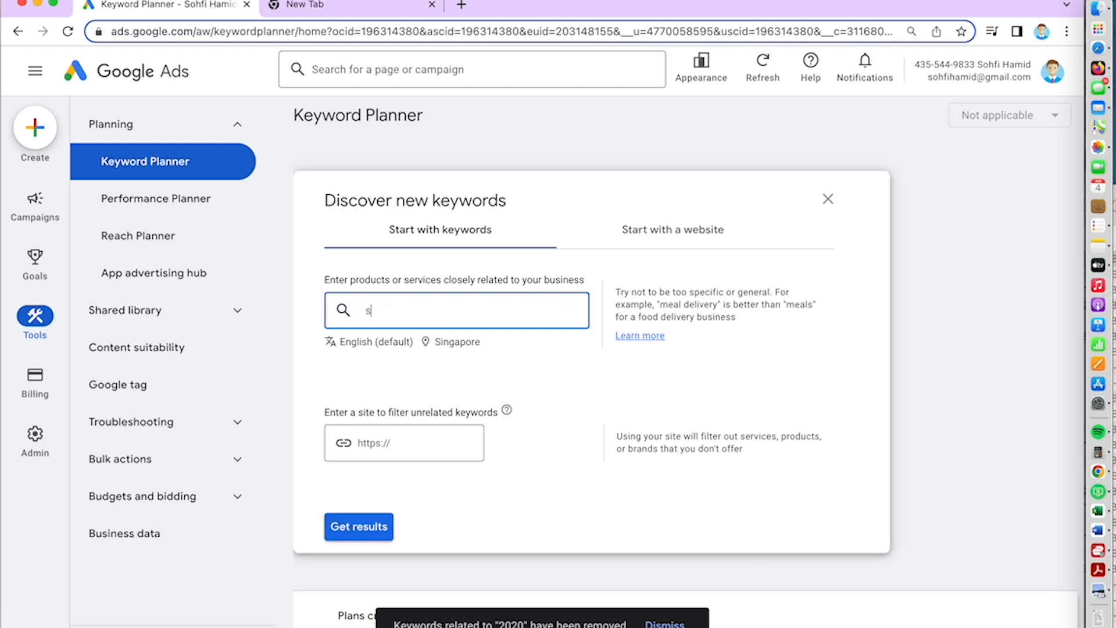
text(ocial media)
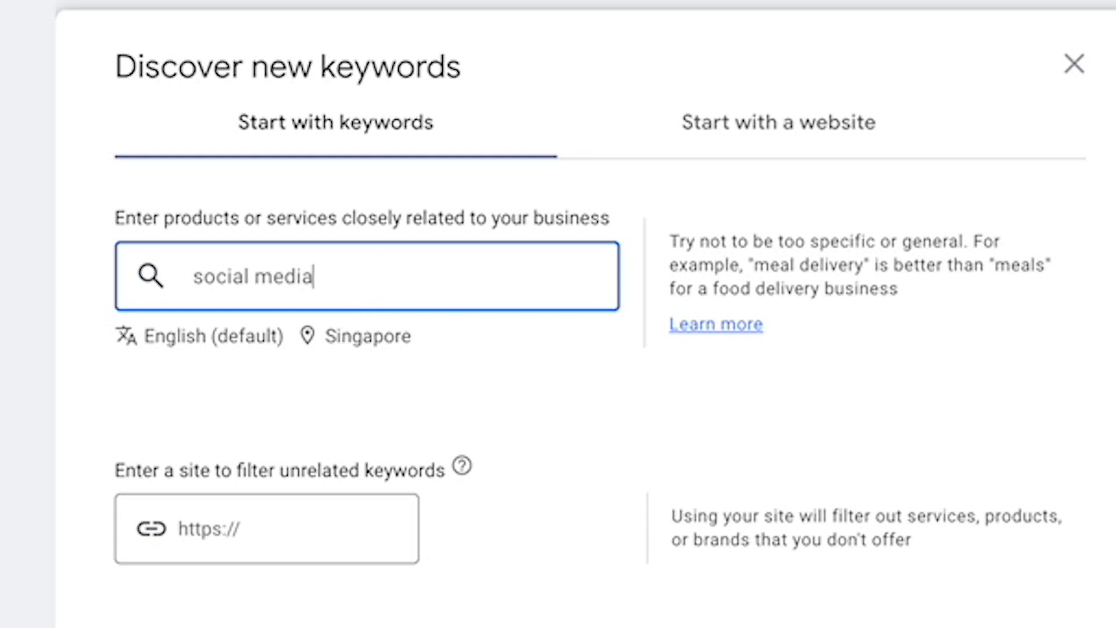
key(Return)
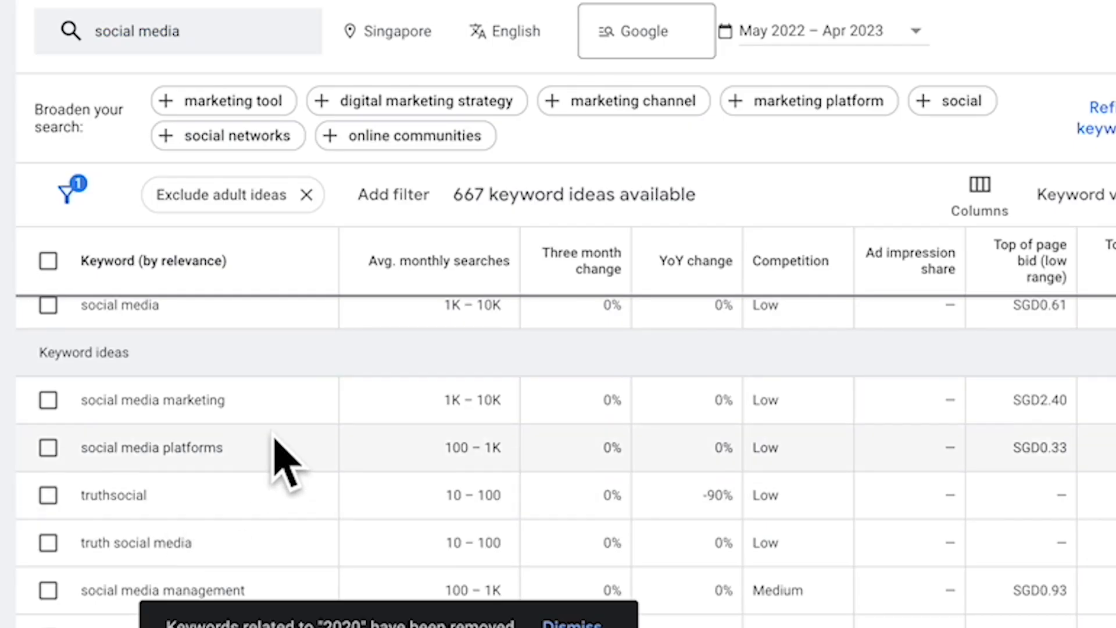
- Look through the keyword ideas related to social media down to the end of the first results page
scroll(274, 448, down, 3)
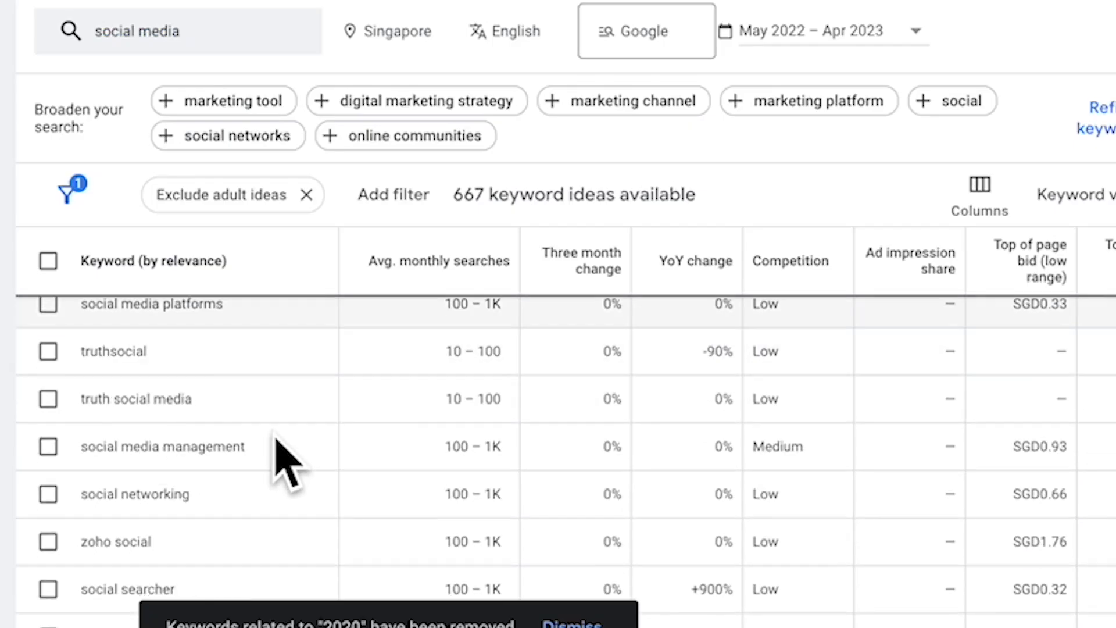
scroll(277, 443, down, 7)
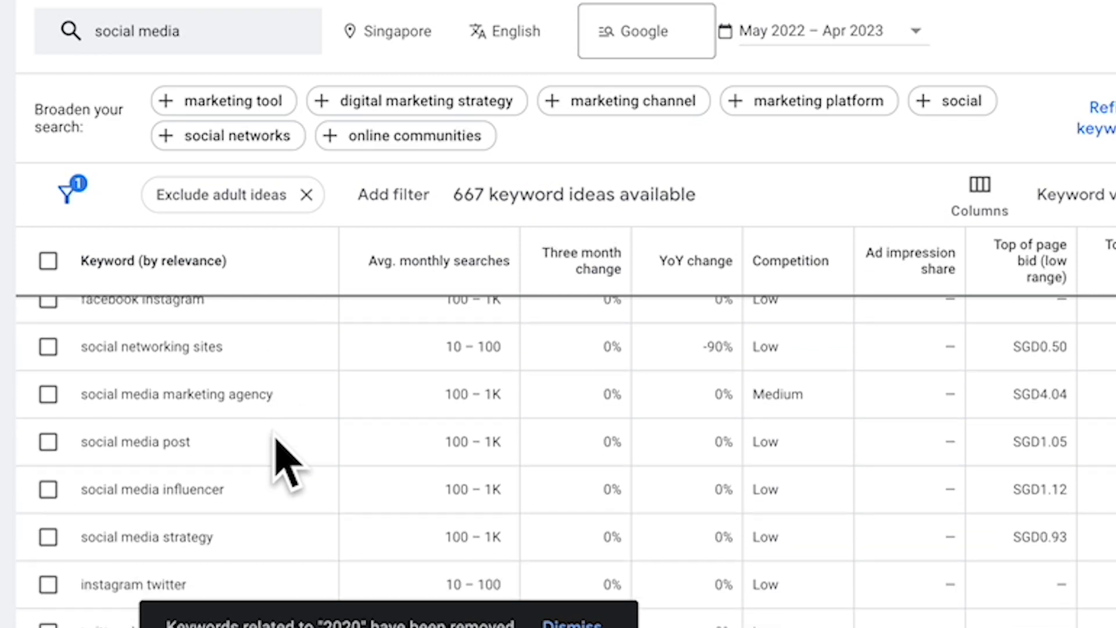
scroll(275, 440, down, 1)
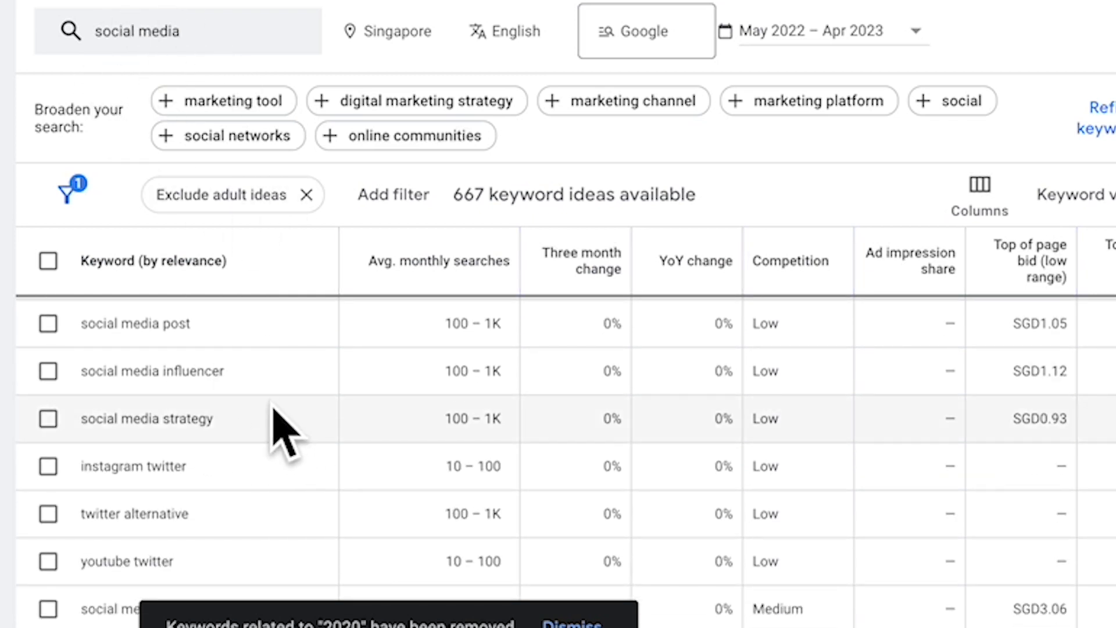
scroll(285, 433, down, 2)
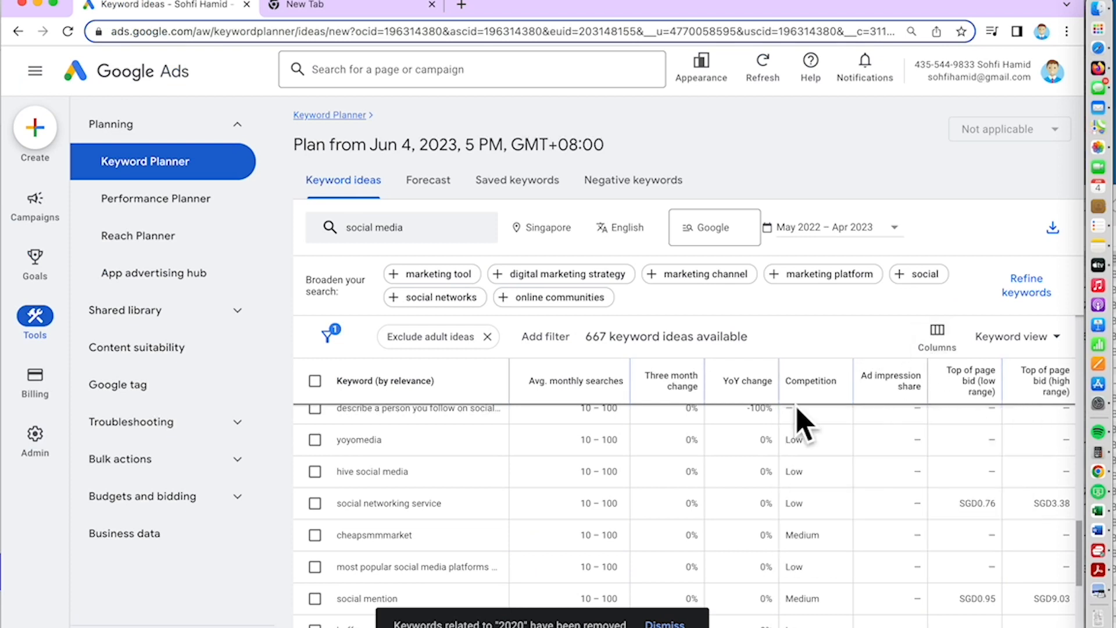
scroll(491, 558, down, 4)
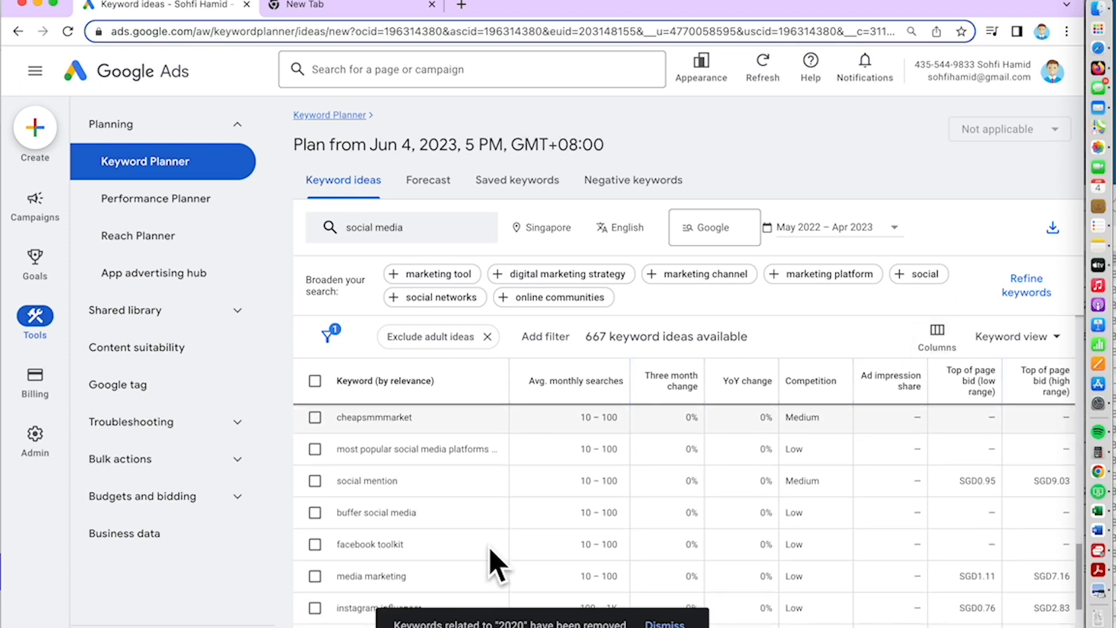
scroll(491, 560, down, 4)
scroll(491, 561, down, 2)
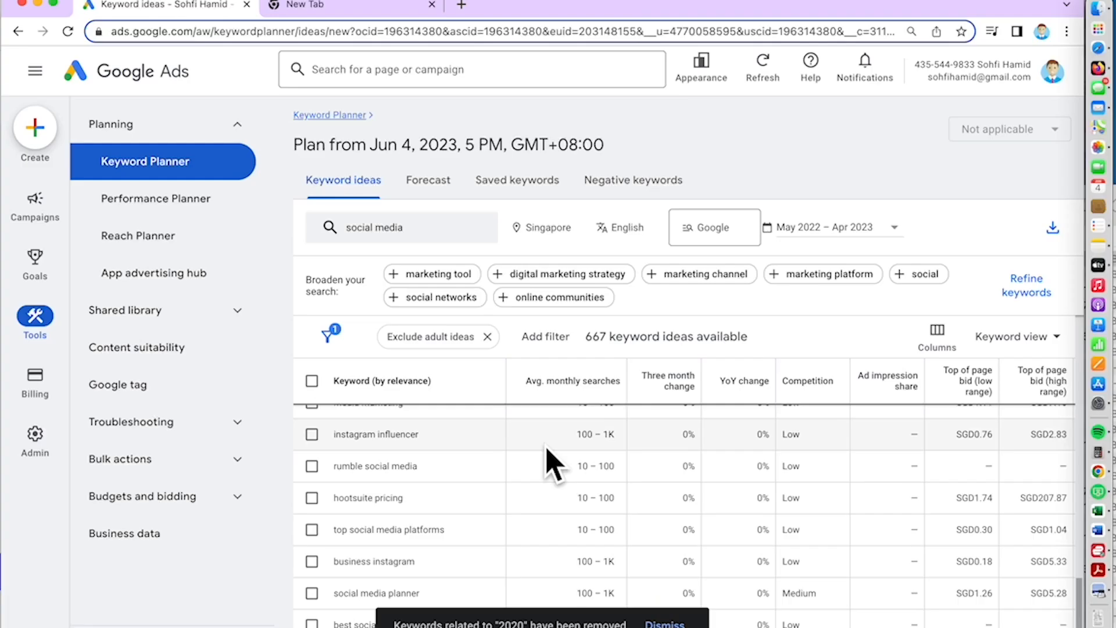
scroll(548, 459, down, 2)
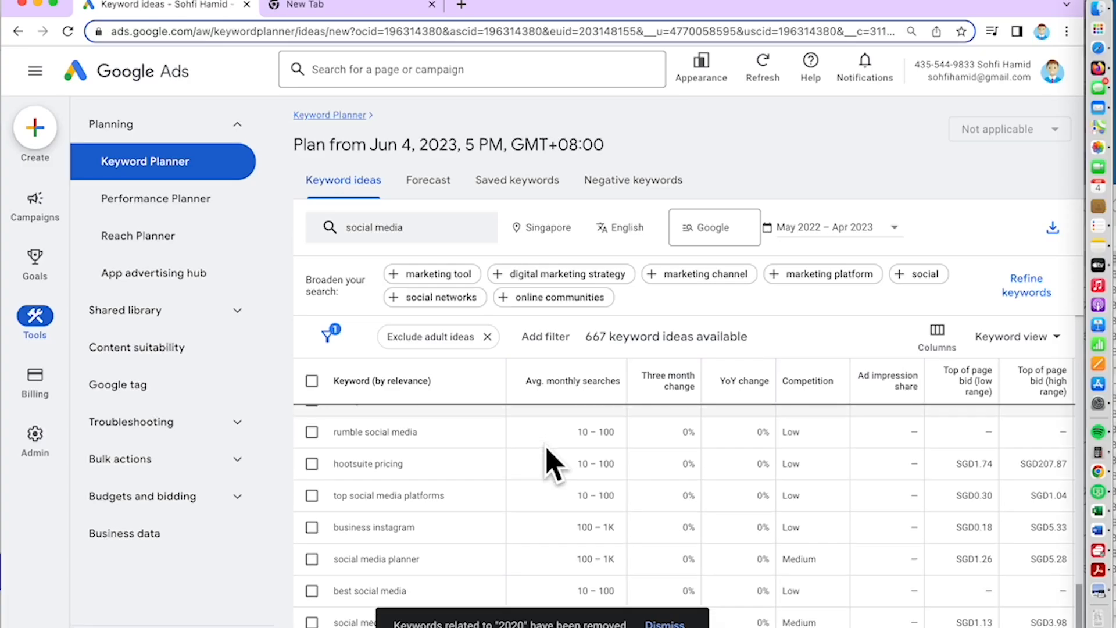
scroll(468, 479, down, 2)
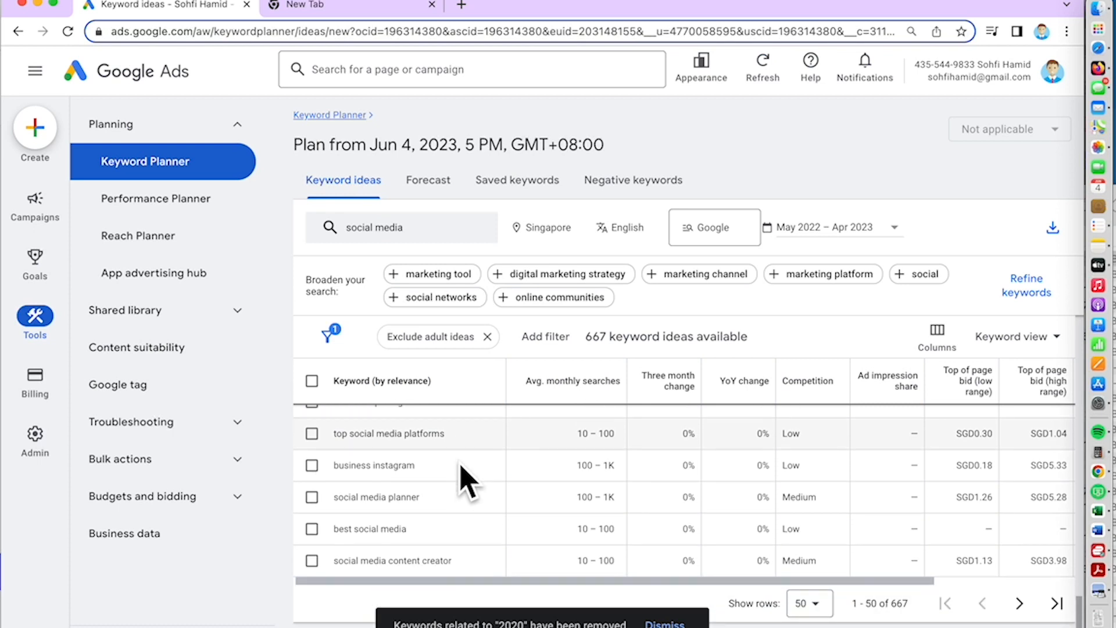
- Go back to the start of the keyword list and review the keyword ideas with their average monthly searches
scroll(468, 480, up, 2)
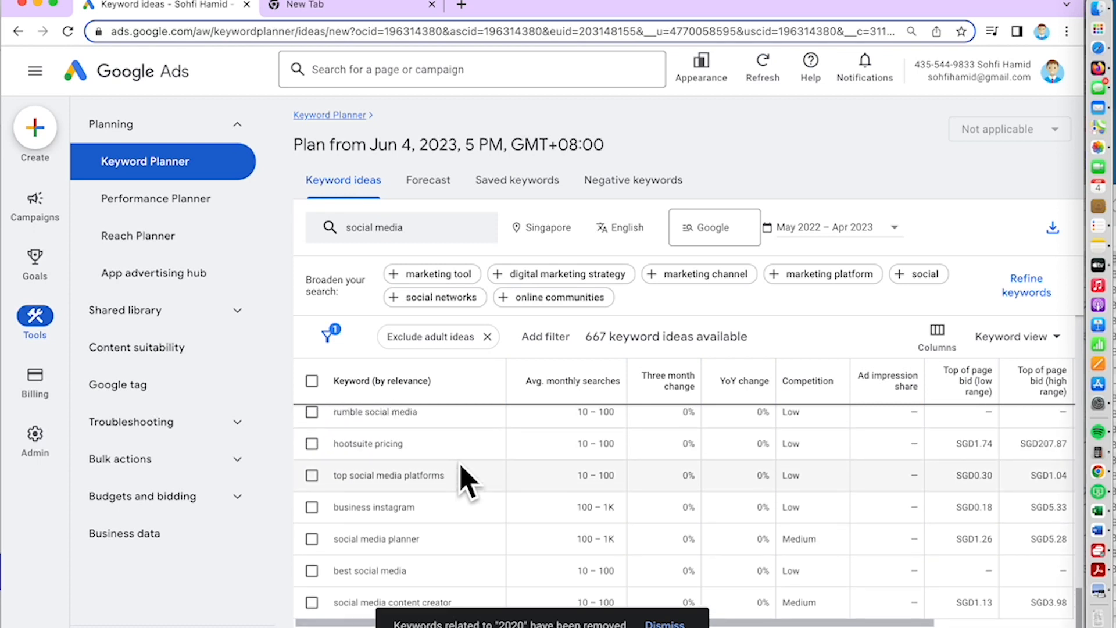
scroll(465, 476, up, 15)
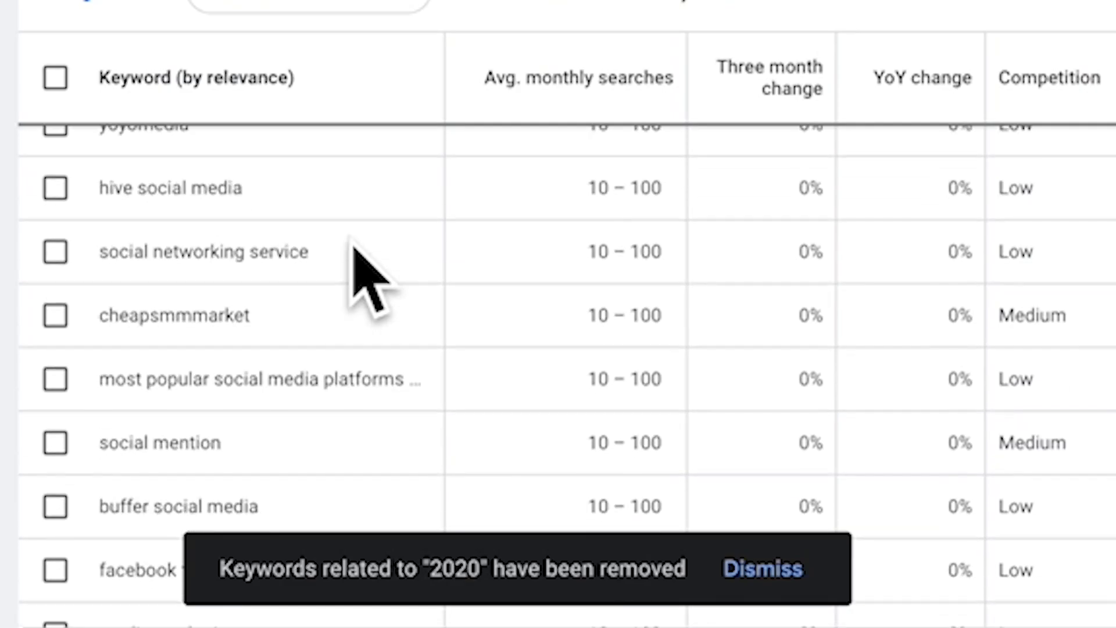
scroll(360, 261, up, 10)
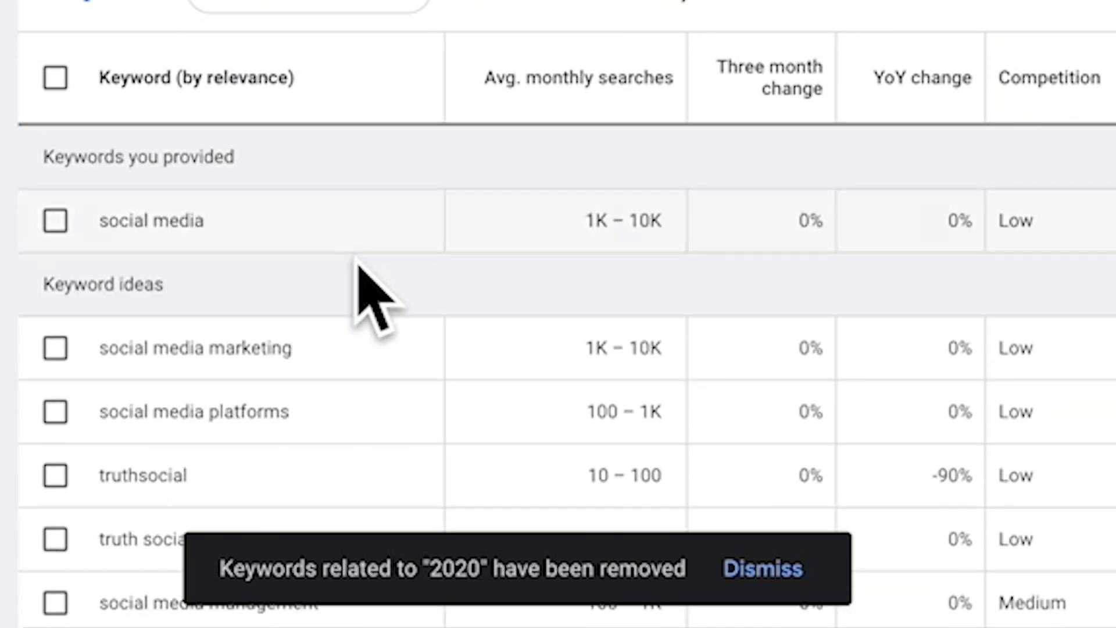
scroll(343, 330, down, 2)
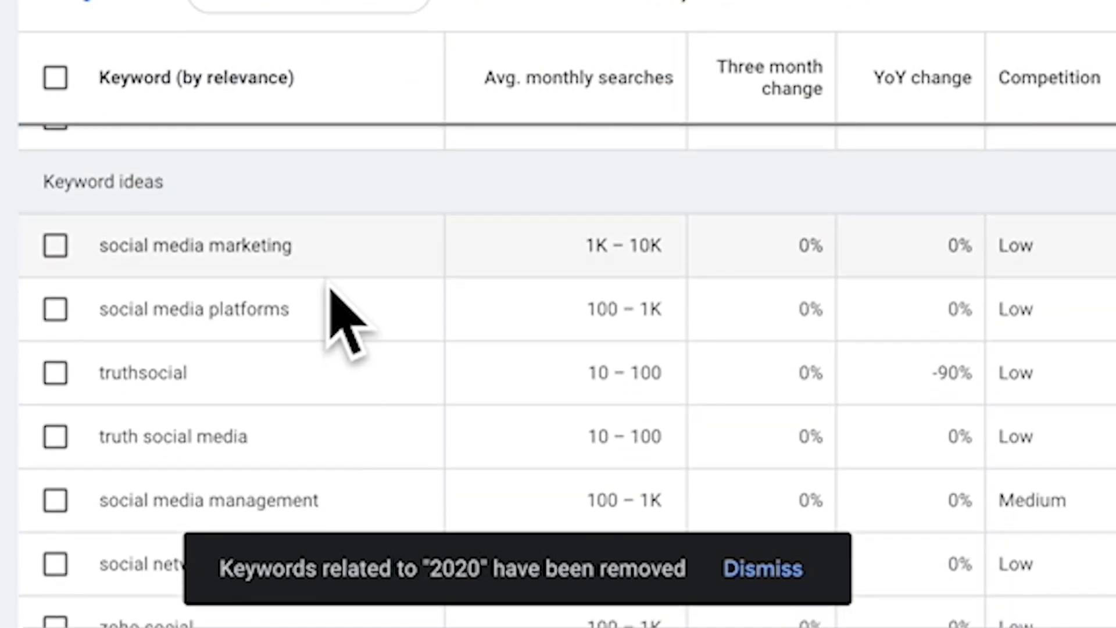
scroll(326, 267, down, 10)
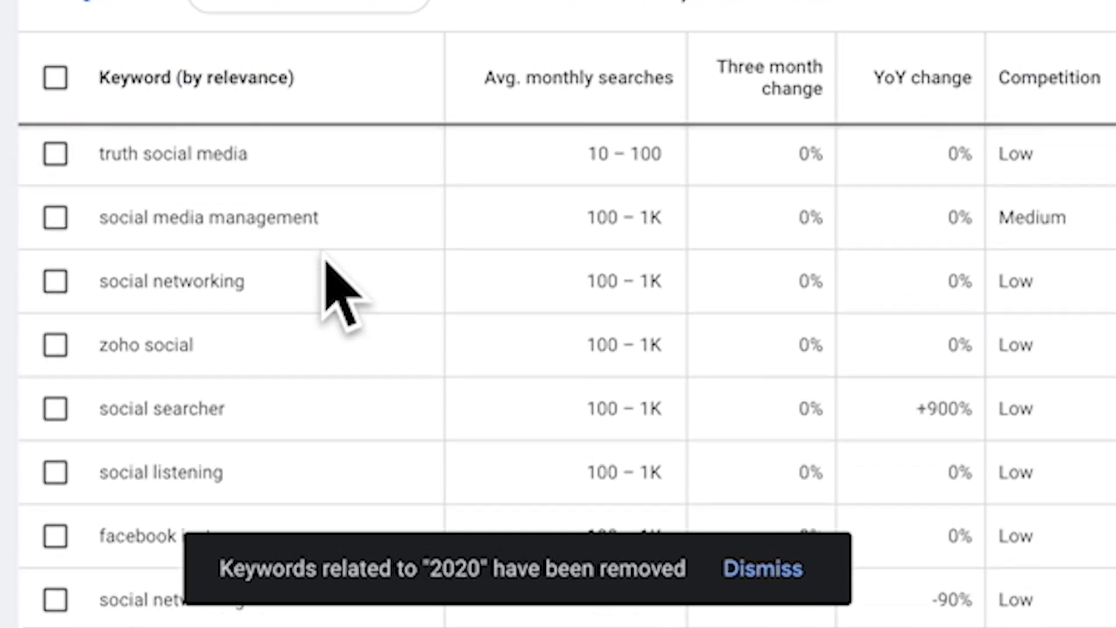
scroll(451, 352, down, 2)
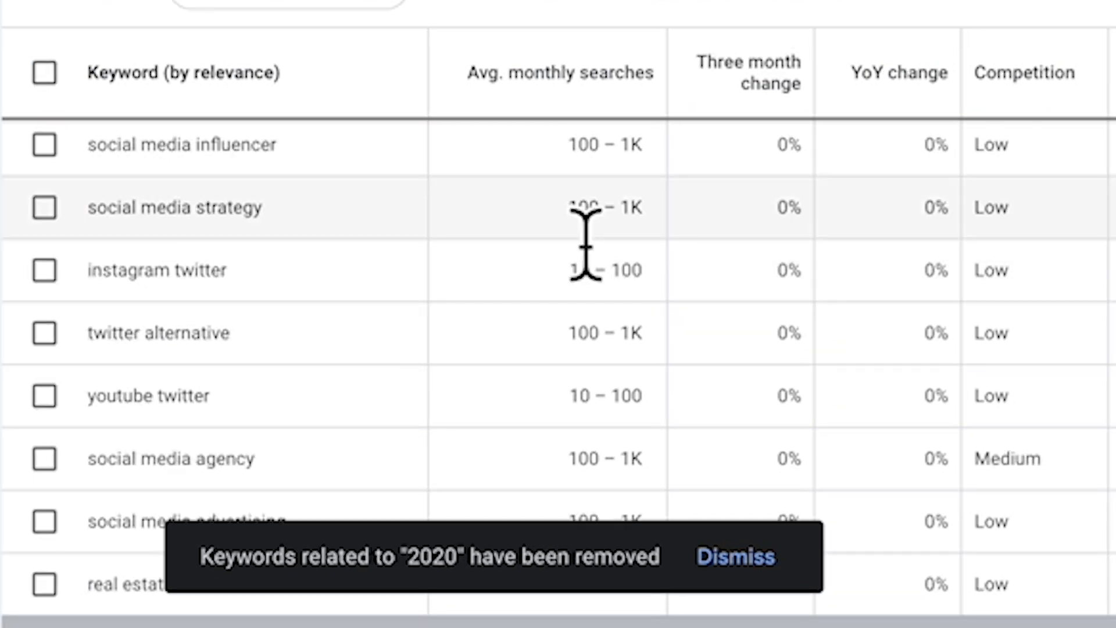
scroll(571, 361, down, 2)
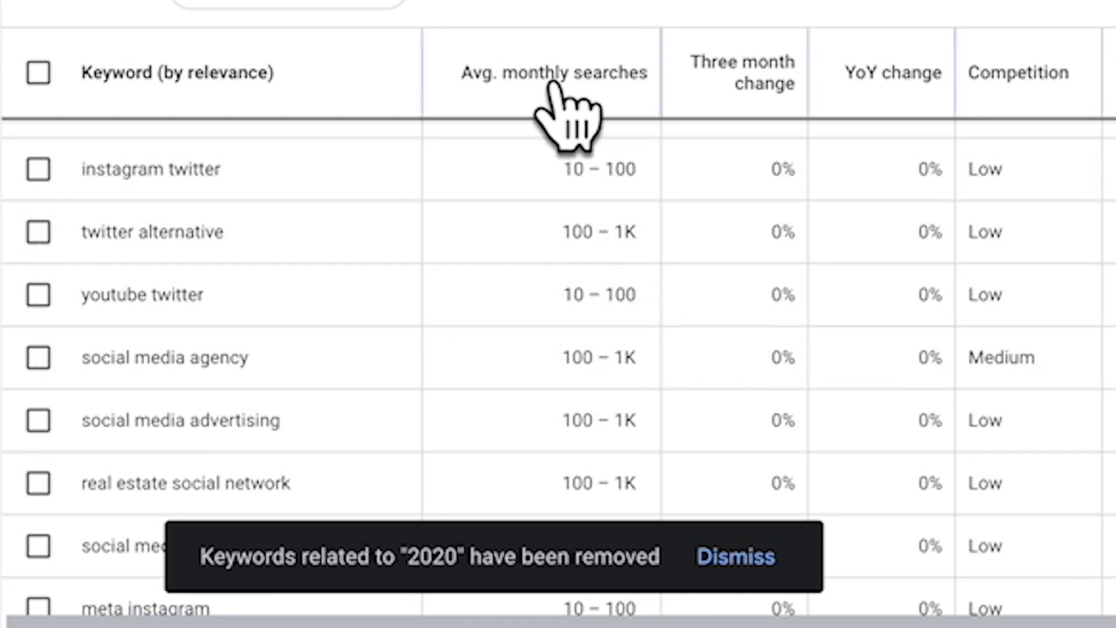
scroll(530, 174, up, 3)
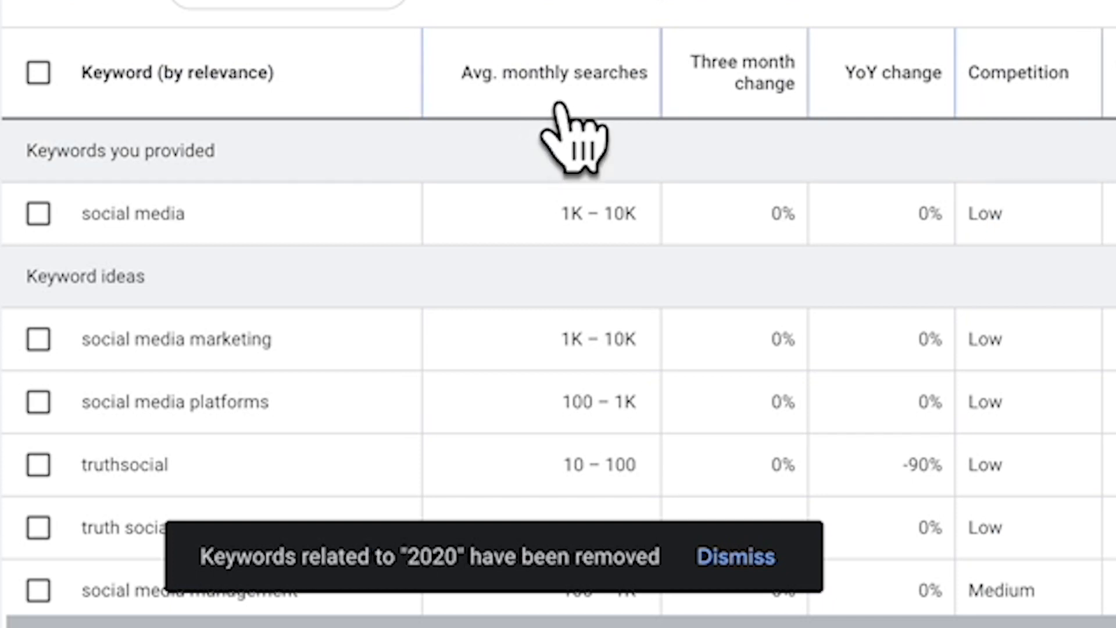
scroll(552, 232, down, 5)
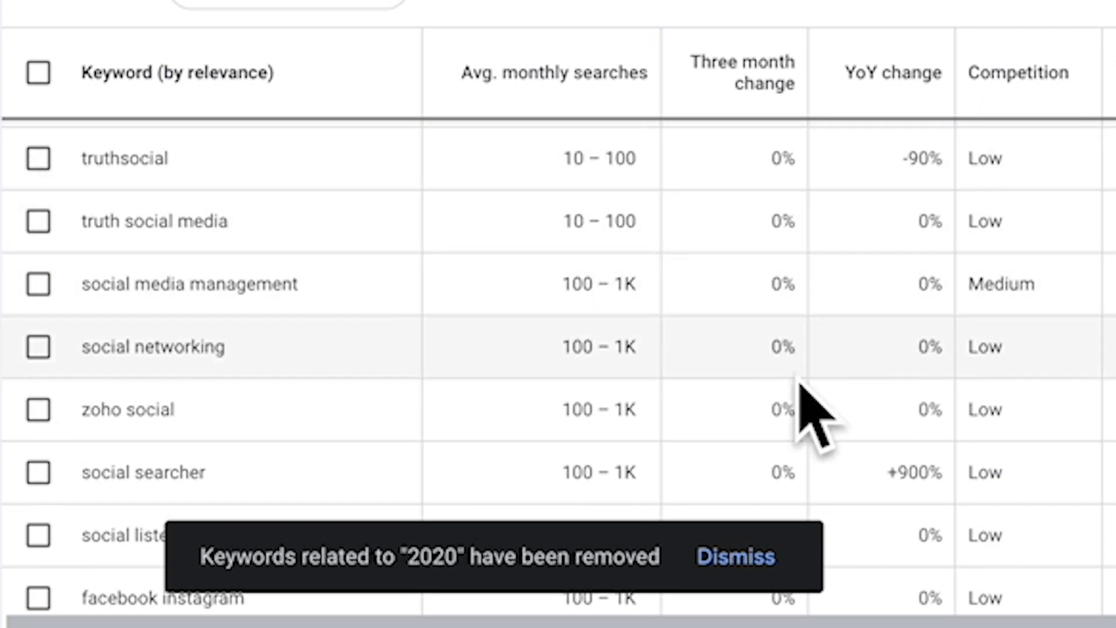
- Examine the competition level and low-range top of page bid for the keyword ideas
scroll(877, 354, right, 5)
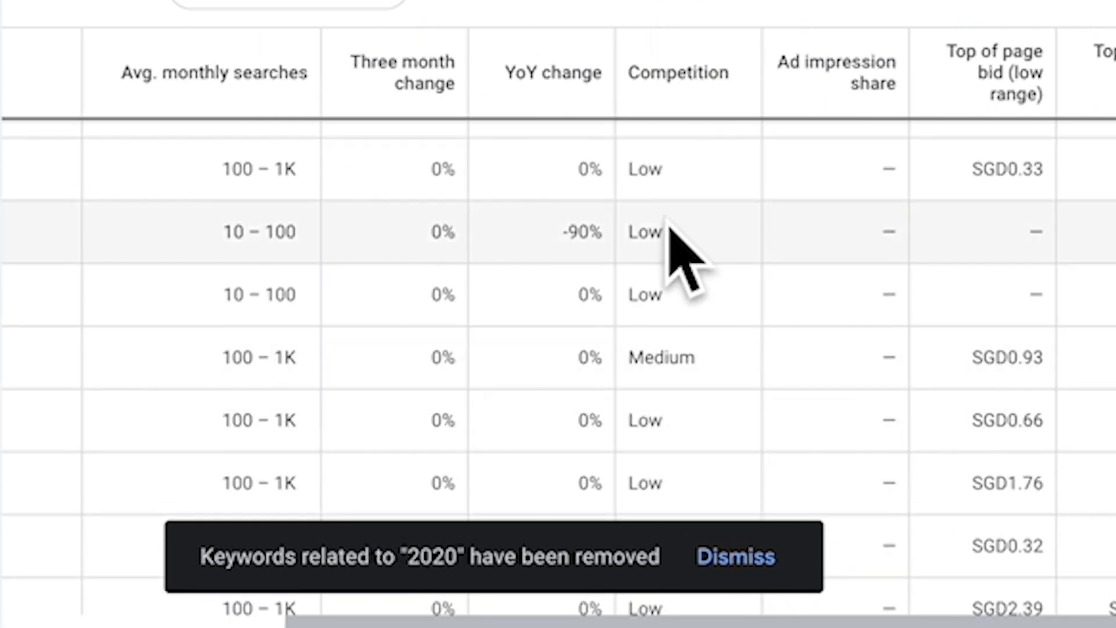
scroll(673, 319, down, 2)
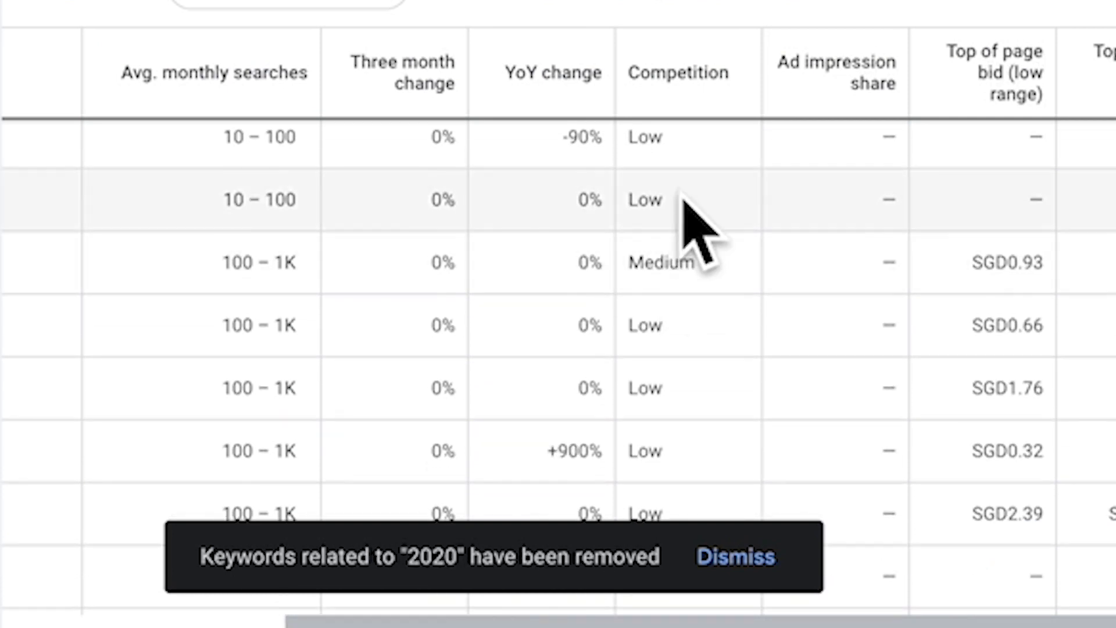
scroll(668, 250, down, 3)
scroll(667, 285, up, 1)
scroll(667, 286, up, 1)
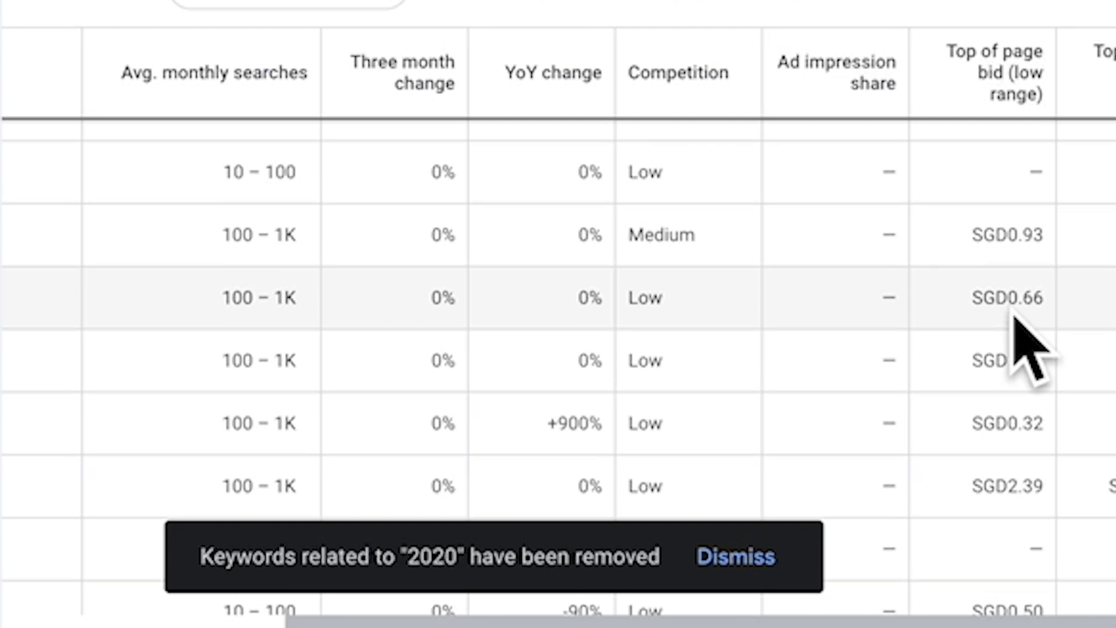
scroll(1014, 319, down, 2)
scroll(1012, 314, down, 2)
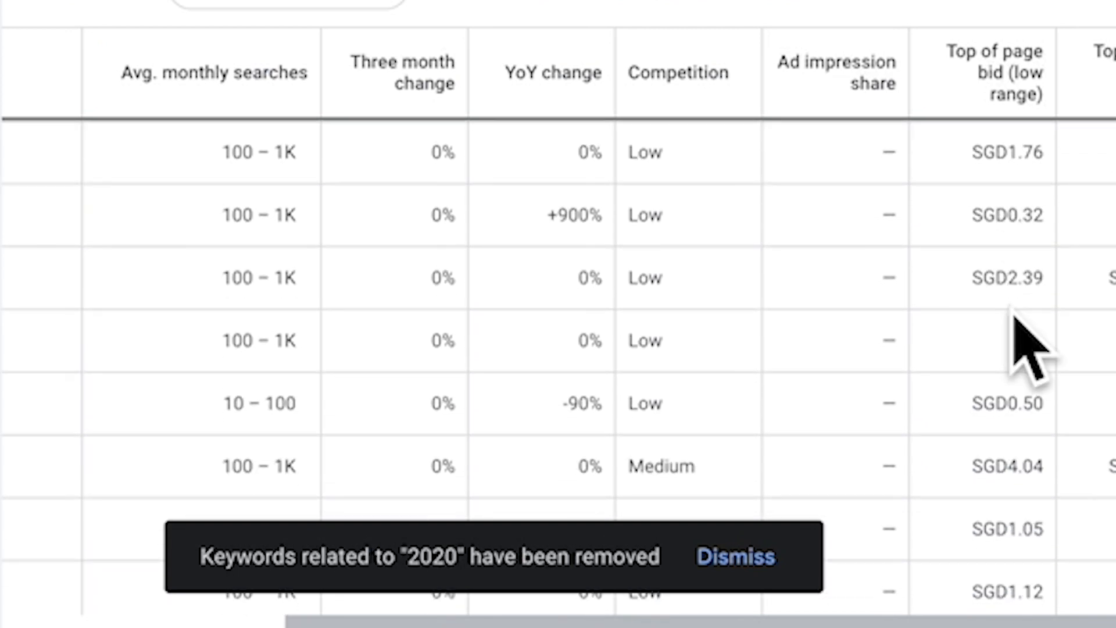
- Filter the keyword ideas to show only those with low competition
scroll(428, 361, left, 5)
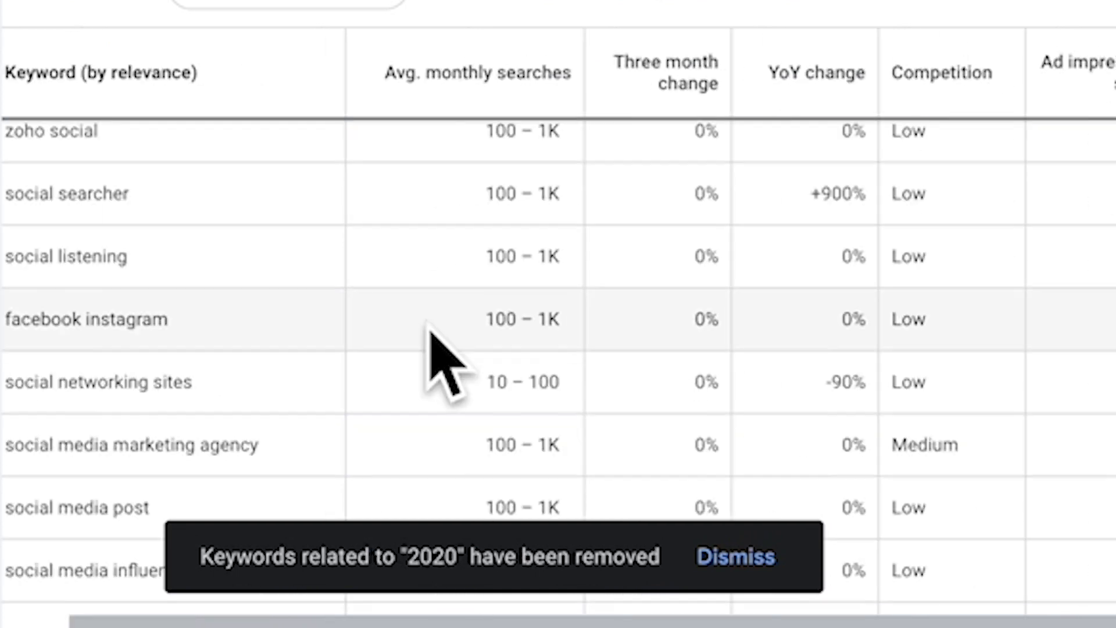
scroll(314, 296, right, 5)
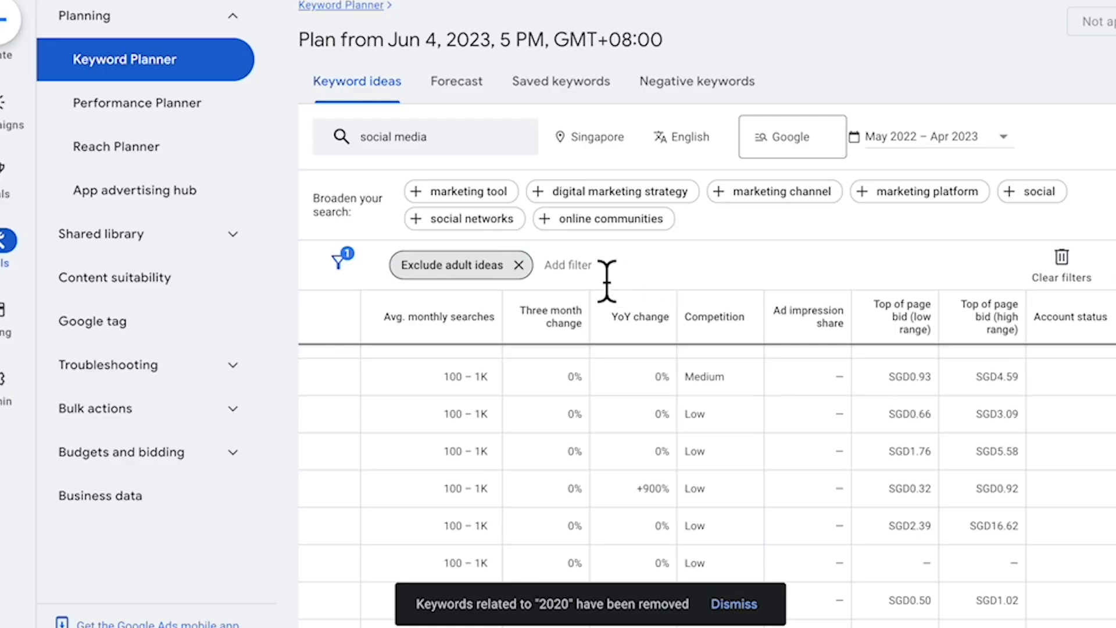
click(581, 264)
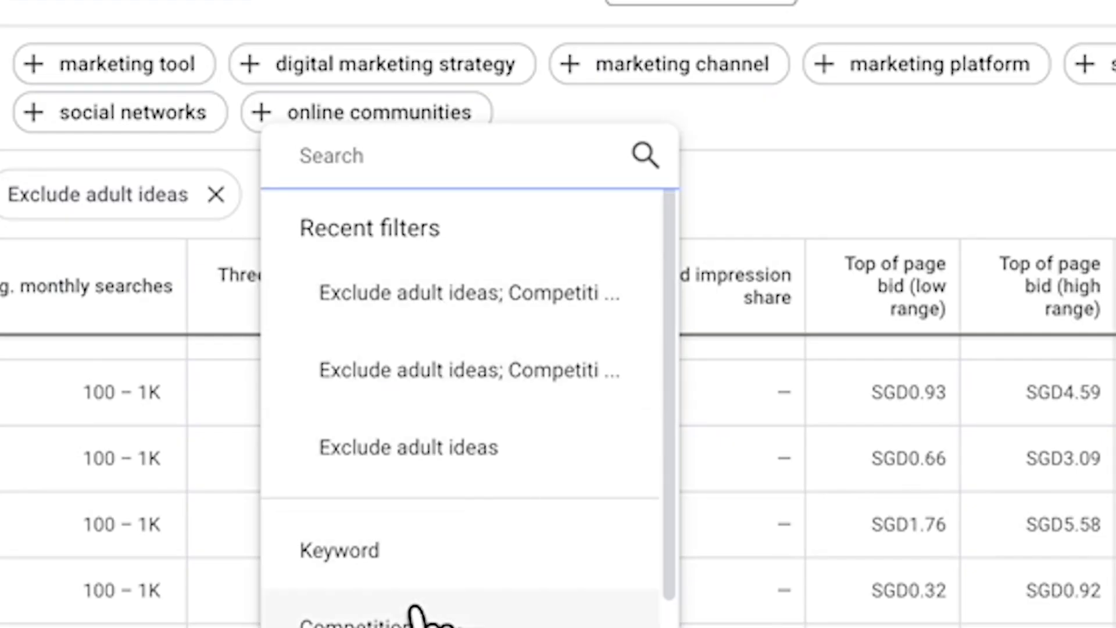
click(416, 620)
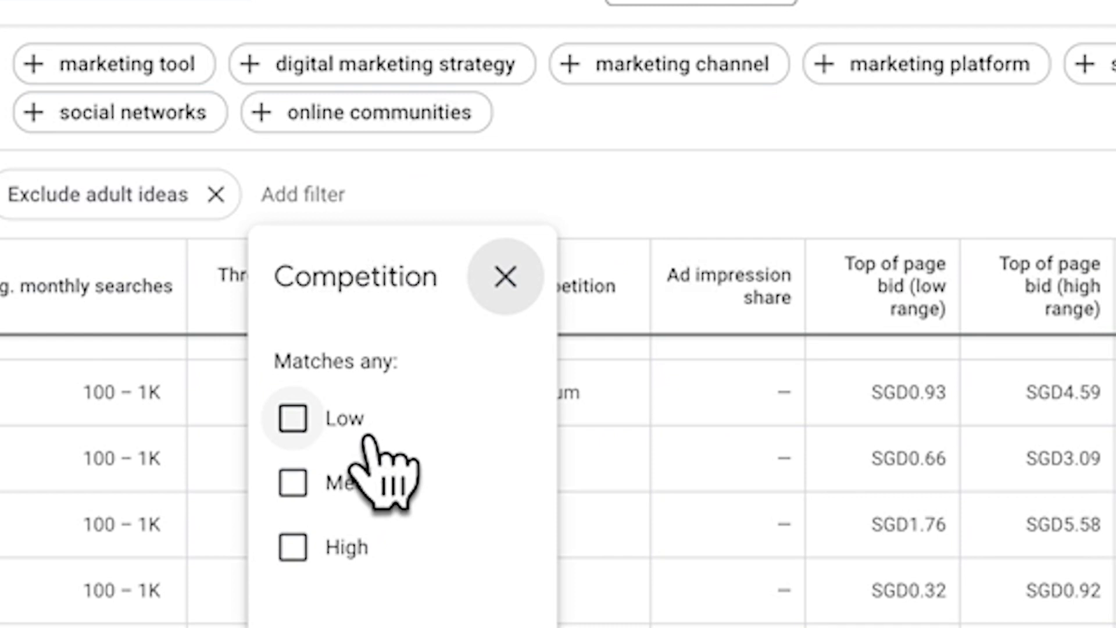
click(298, 422)
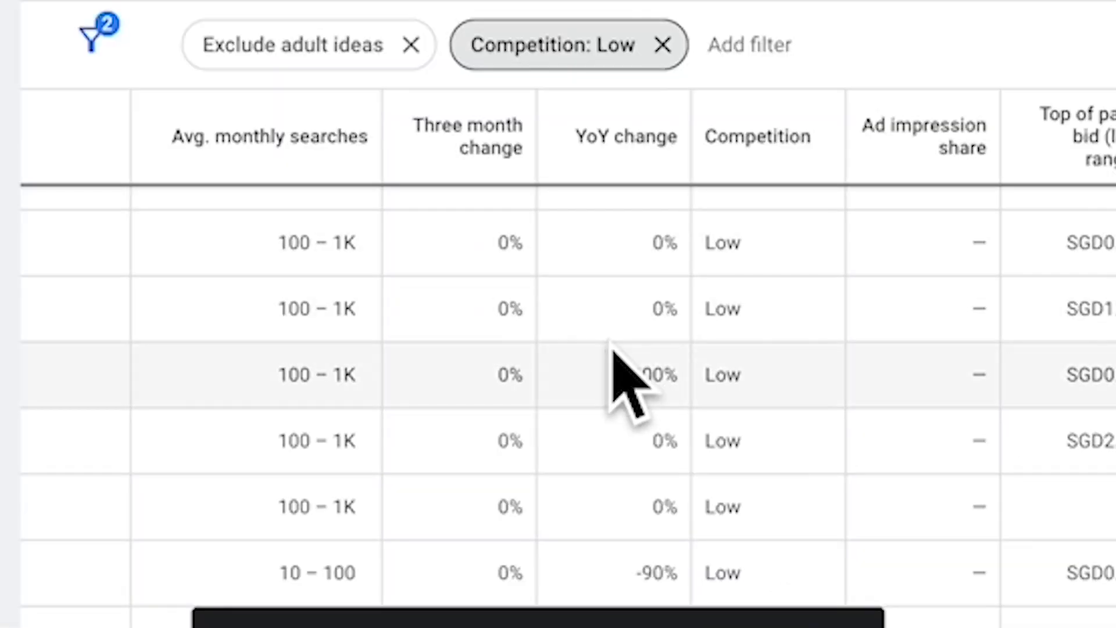
scroll(612, 344, down, 2)
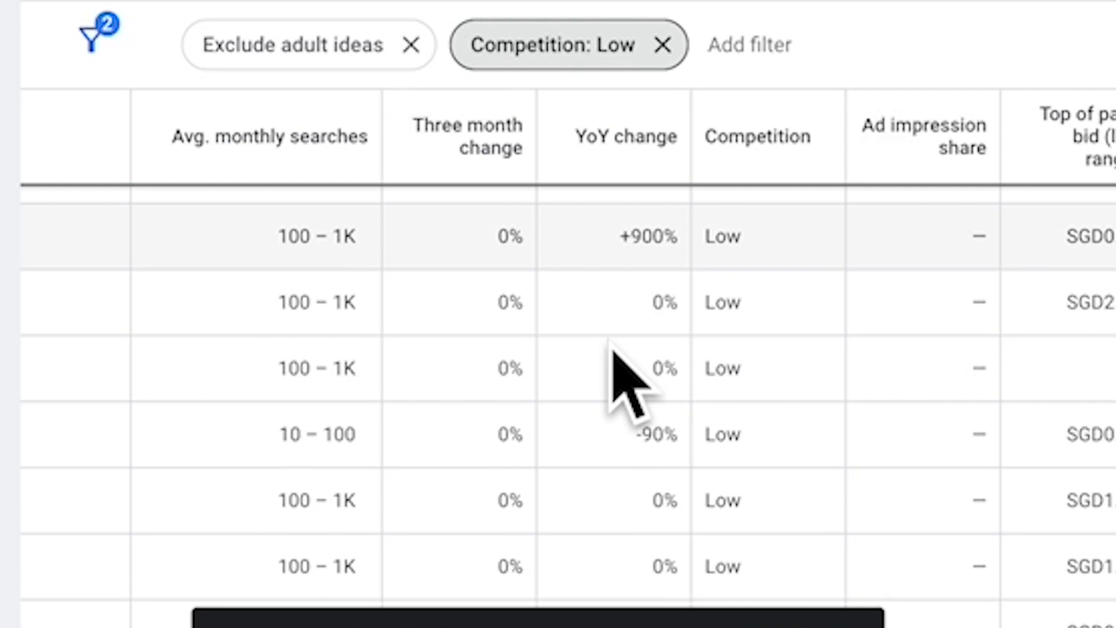
scroll(612, 347, up, 2)
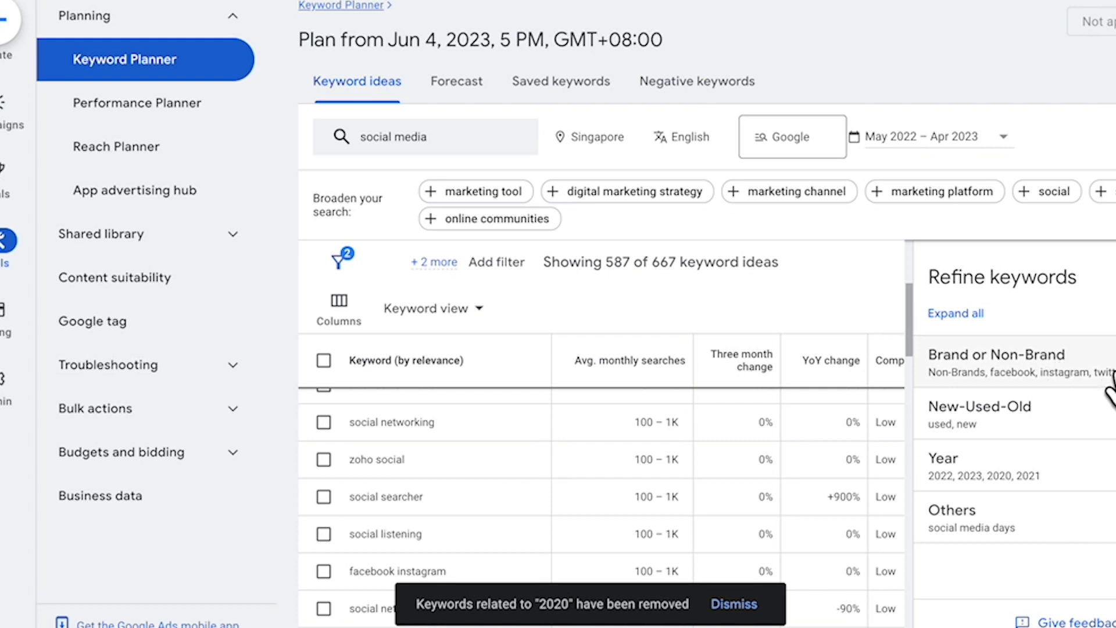
- Refine the keywords by excluding the site brands twitter, linkedin, youtube, pinterest, snapchat, netflix and myspace
click(1090, 372)
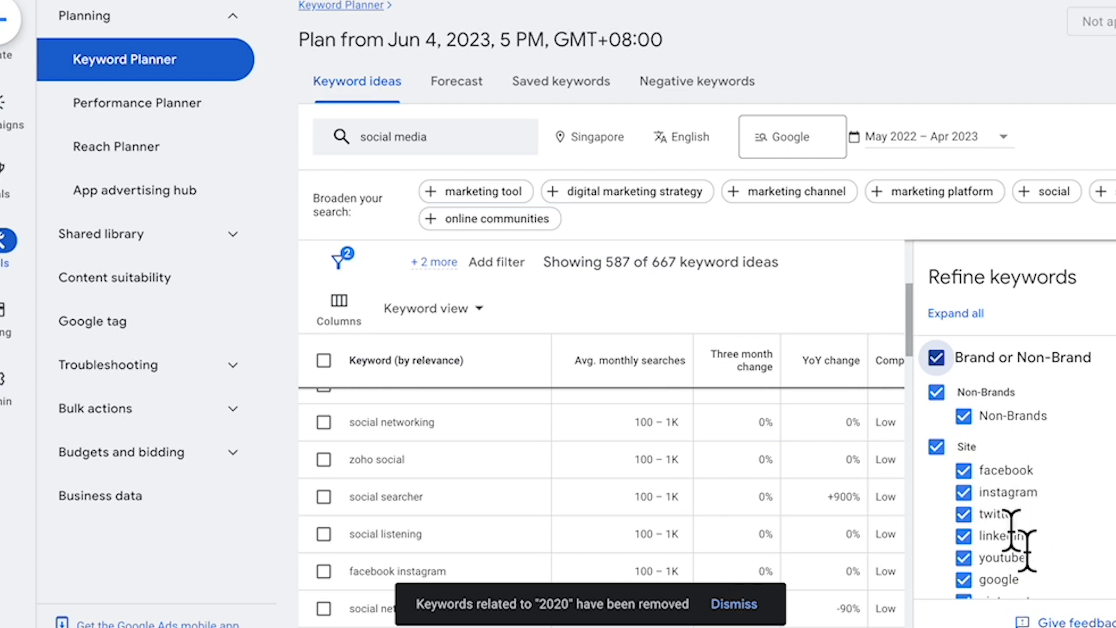
scroll(1027, 549, down, 2)
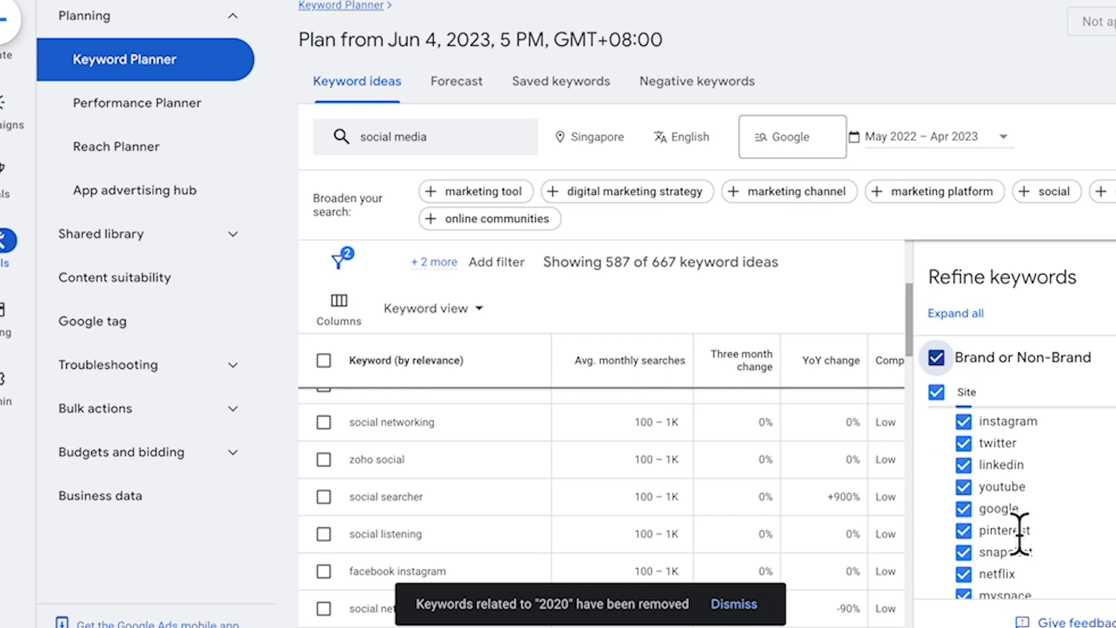
click(963, 442)
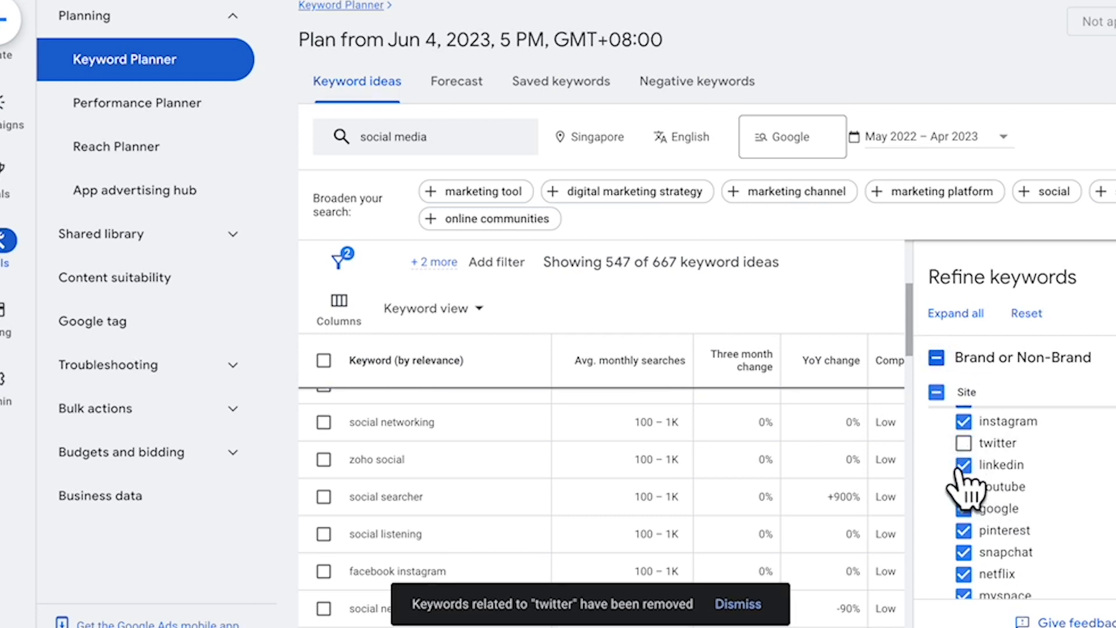
click(963, 465)
click(963, 488)
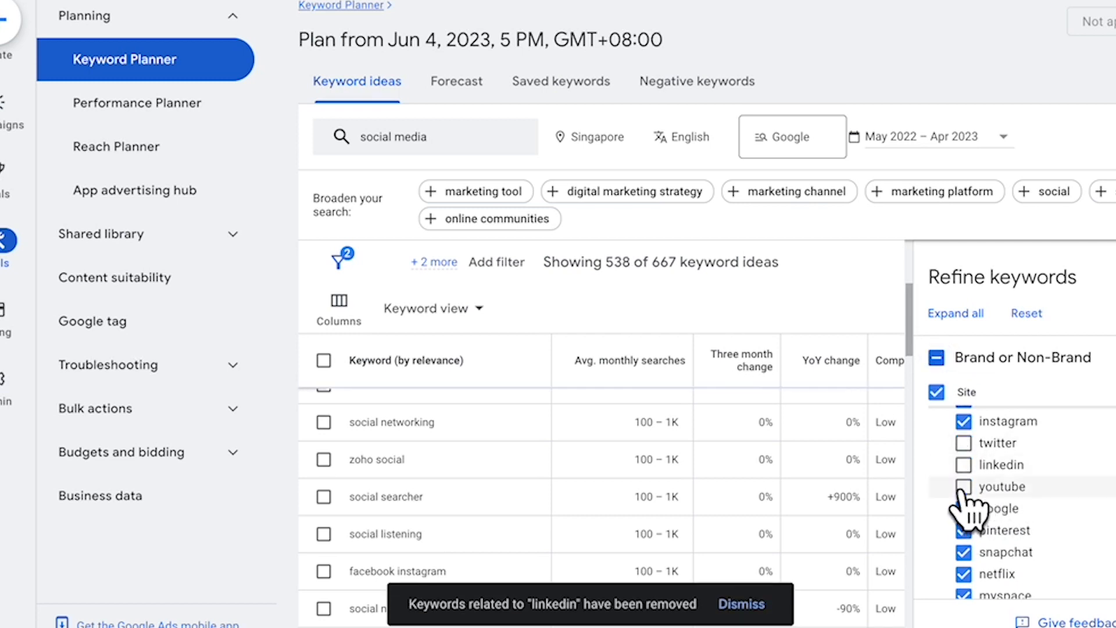
click(963, 527)
scroll(982, 572, down, 2)
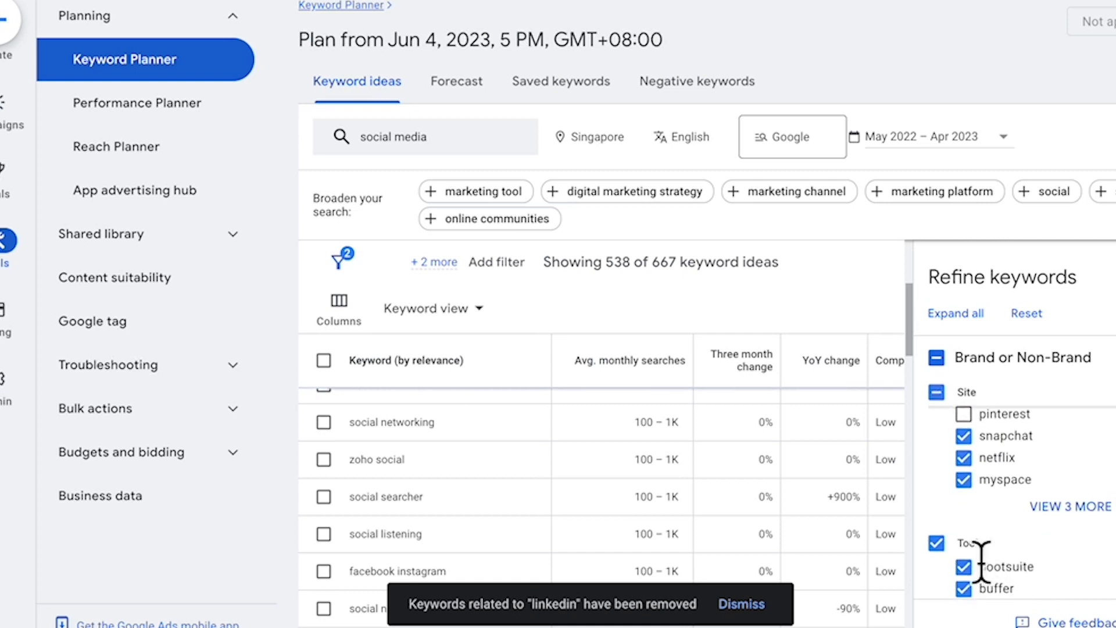
click(963, 438)
click(963, 459)
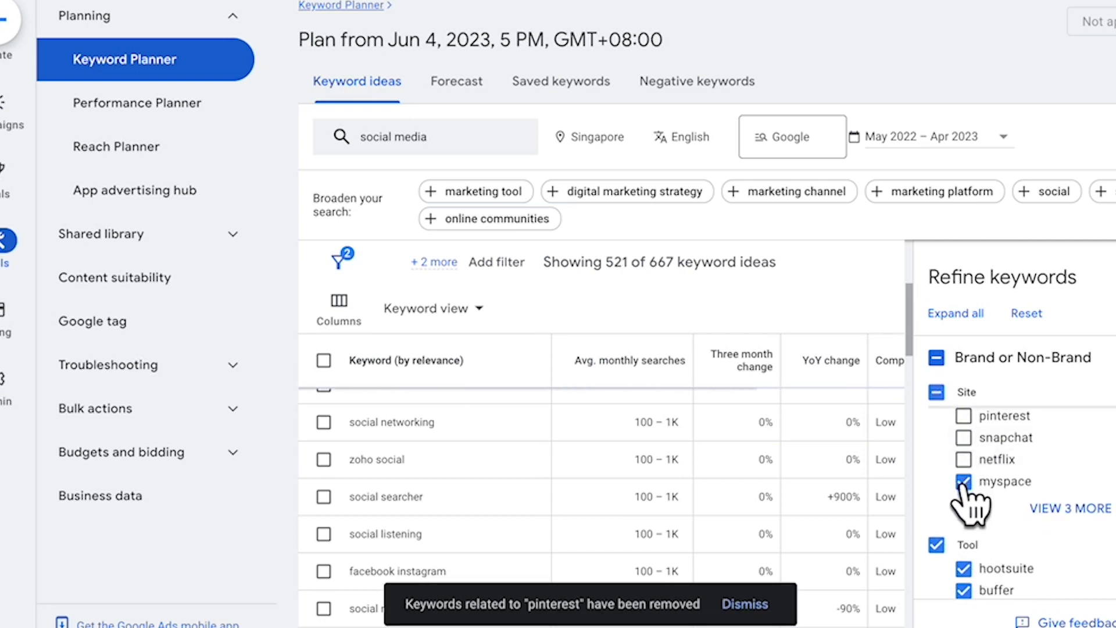
click(963, 479)
- Exclude keywords related to the tool brands sprout social, agorapulse, canva, social mention and sprinklr
scroll(964, 491, down, 2)
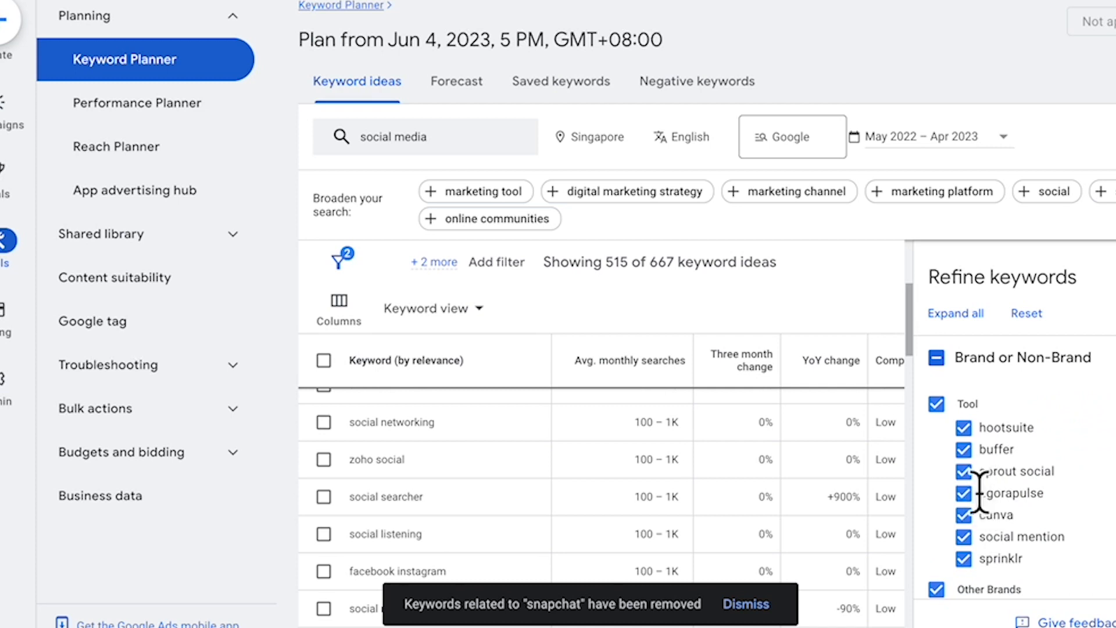
click(962, 471)
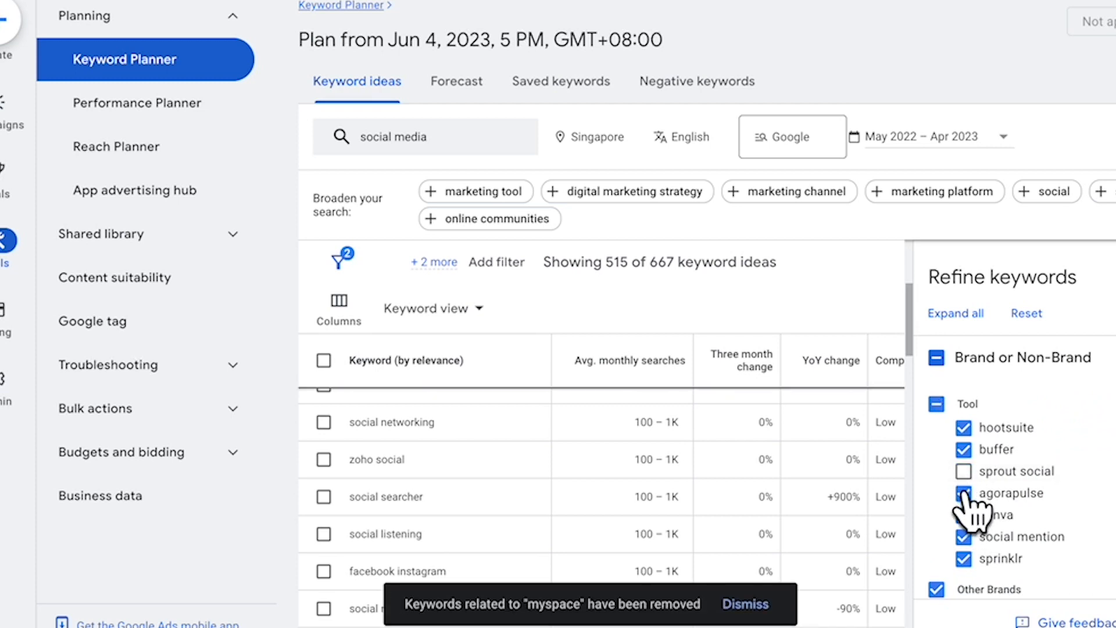
click(963, 492)
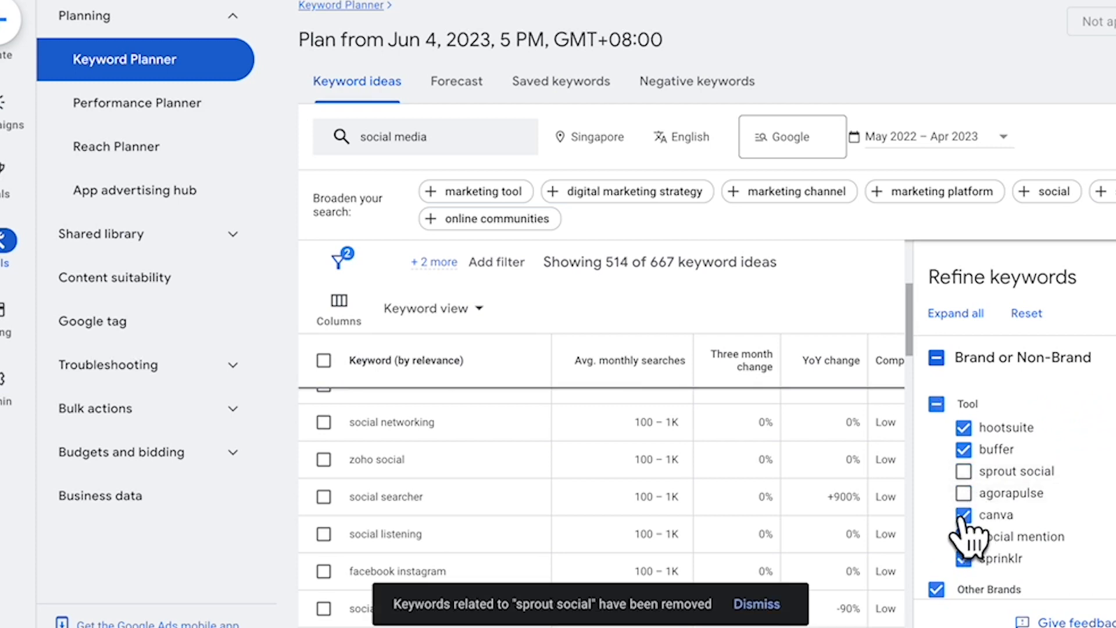
click(962, 514)
click(963, 537)
click(962, 560)
scroll(962, 561, down, 5)
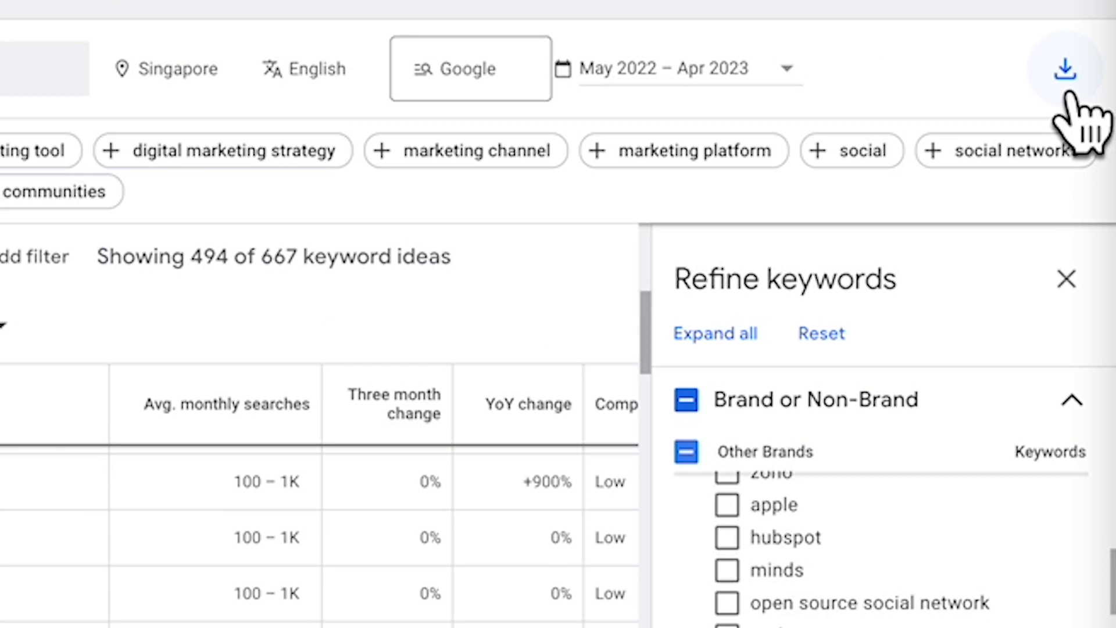
- Download the refined keyword ideas as a .csv file and switch to Finder to open it as a spreadsheet
click(1069, 93)
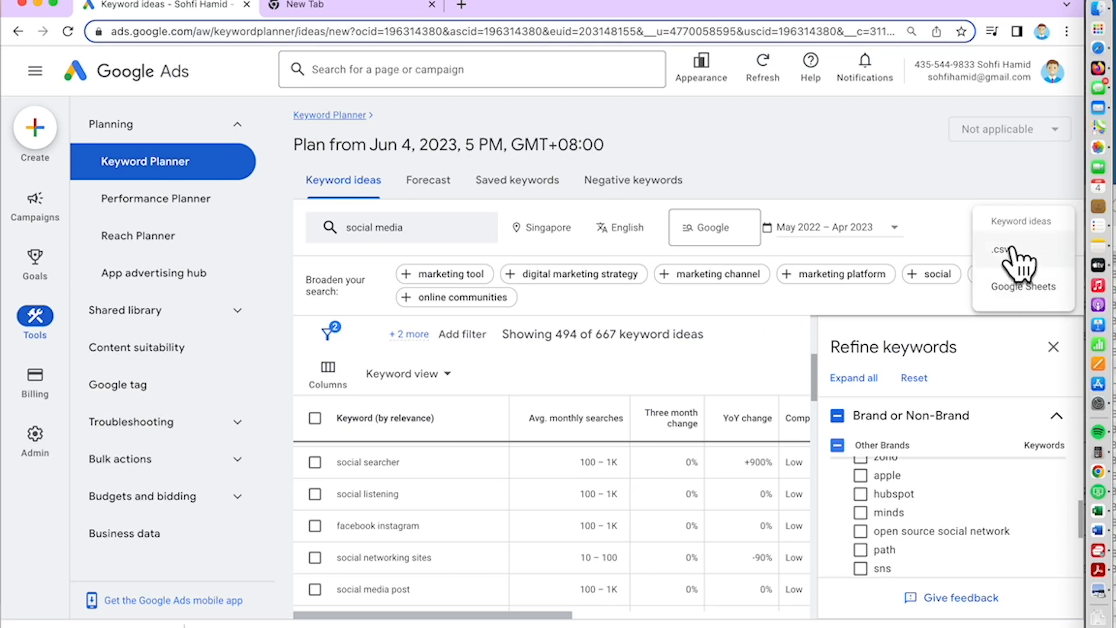
click(1014, 251)
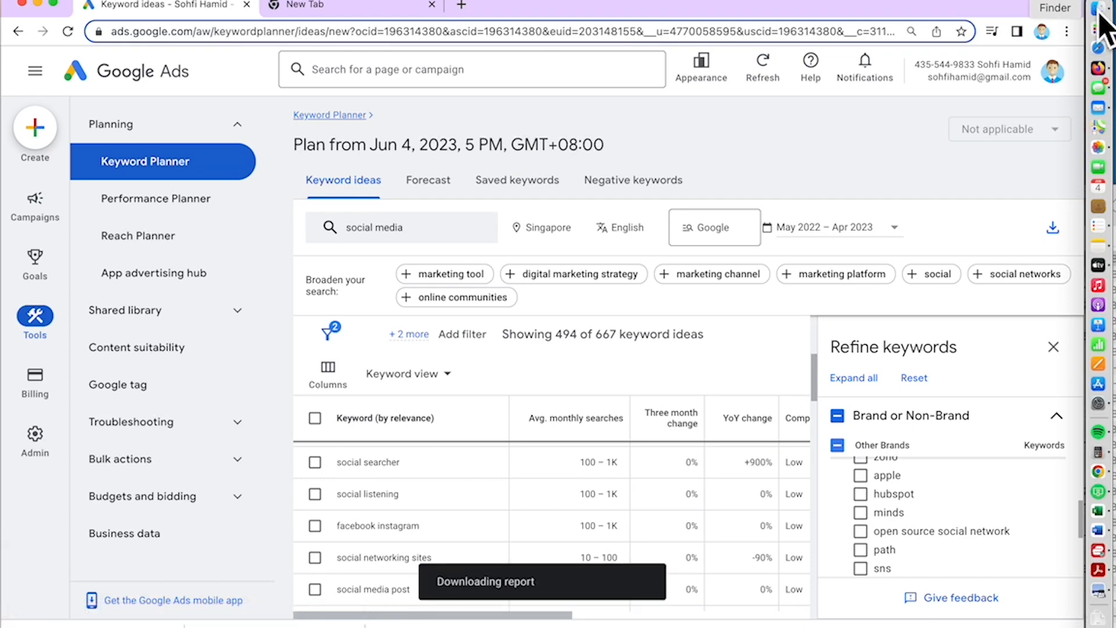
click(1098, 10)
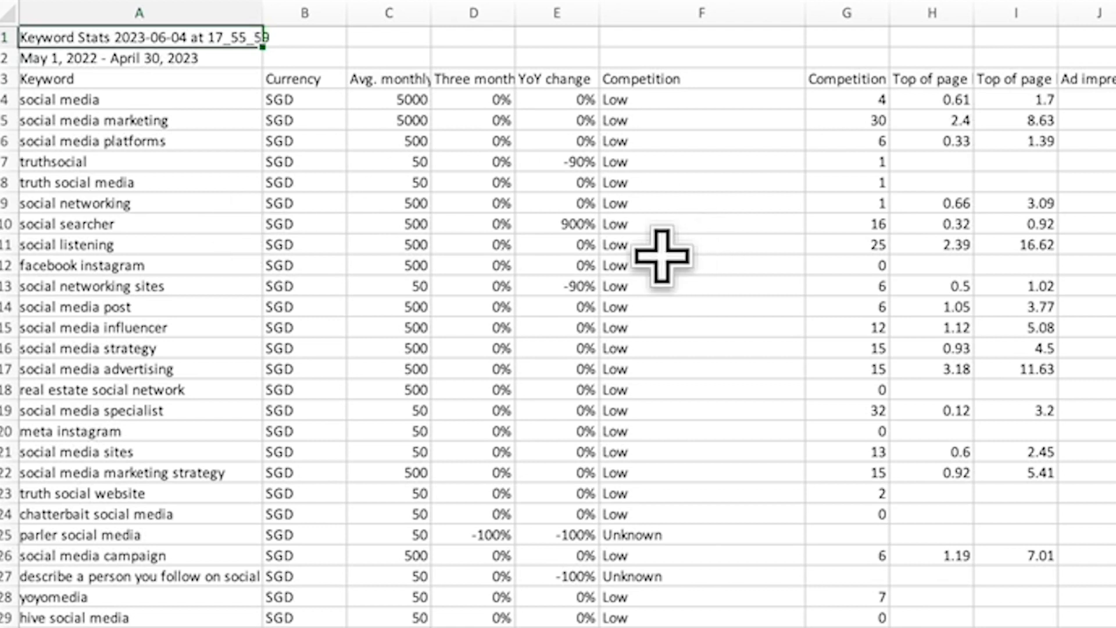
- Examine the competition and keyword columns of the downloaded keyword list
click(680, 81)
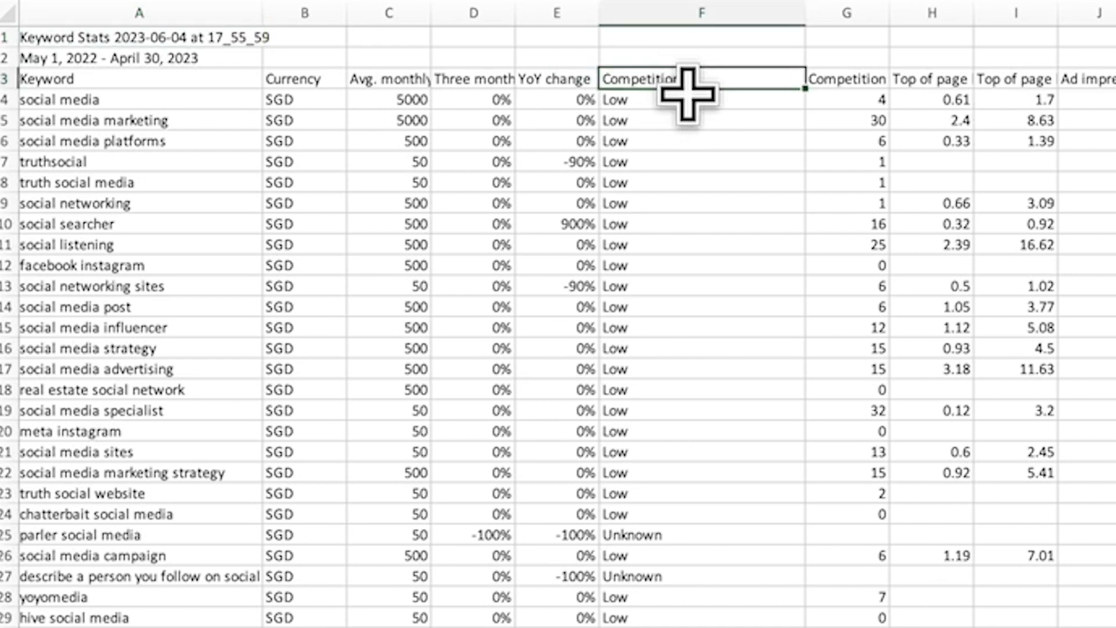
click(181, 87)
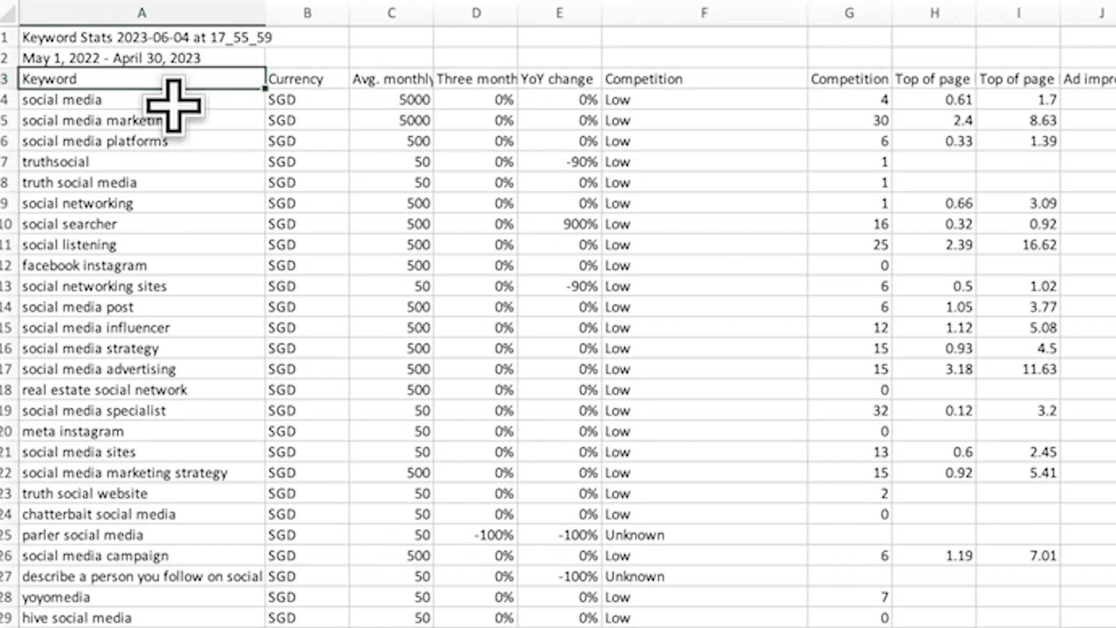
drag(169, 99, 175, 503)
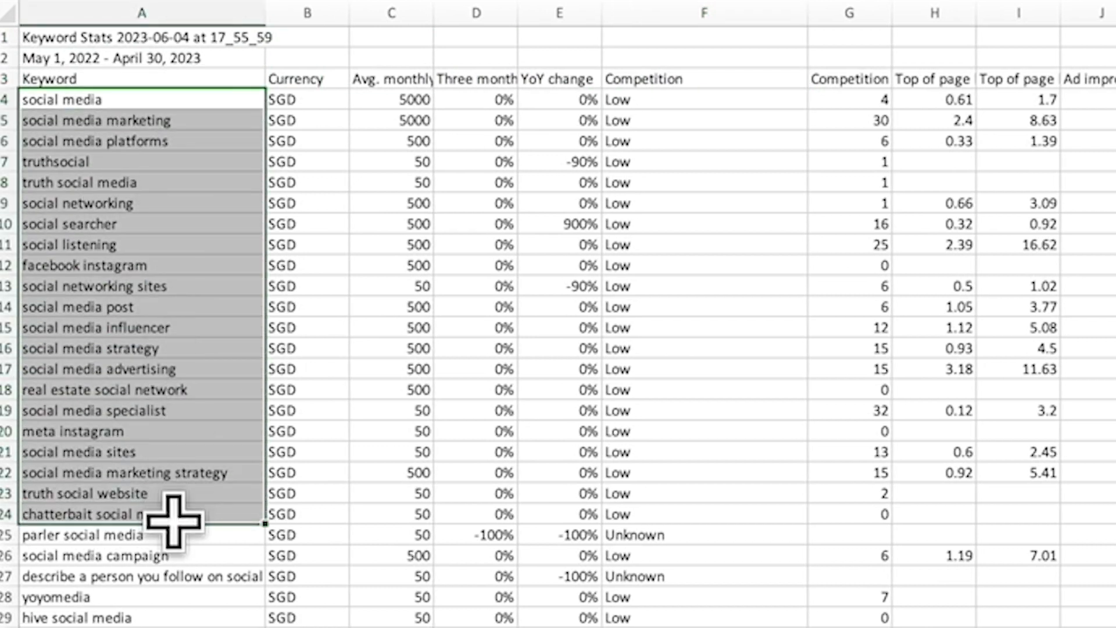
click(227, 578)
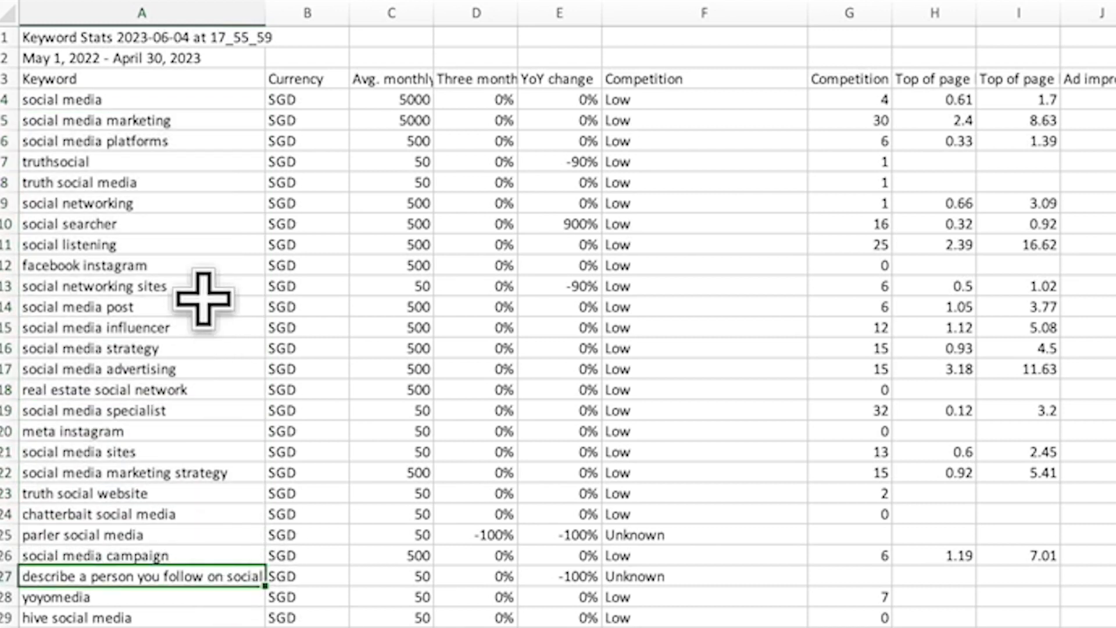